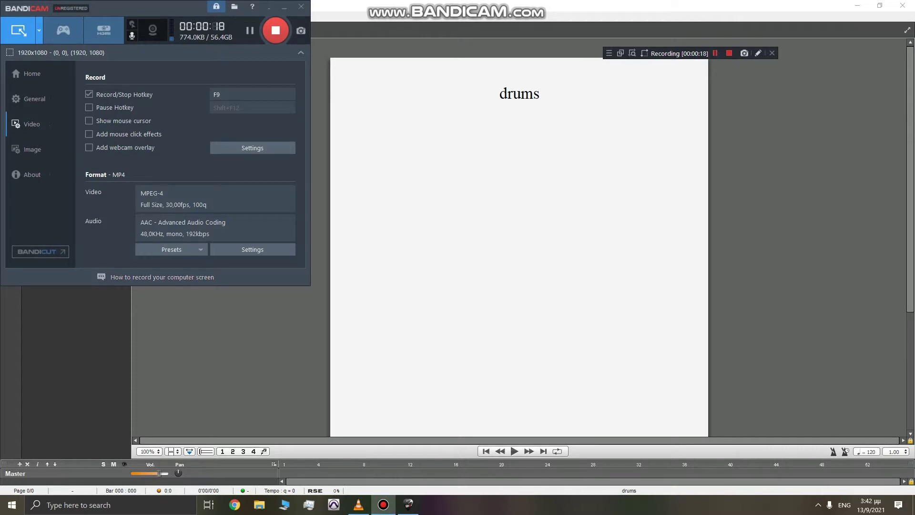
pyautogui.click(284, 7)
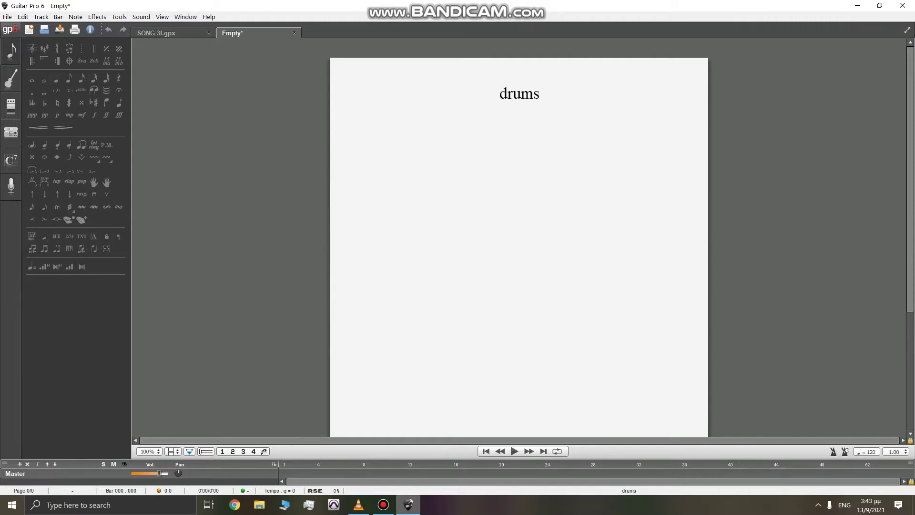
pyautogui.click(383, 504)
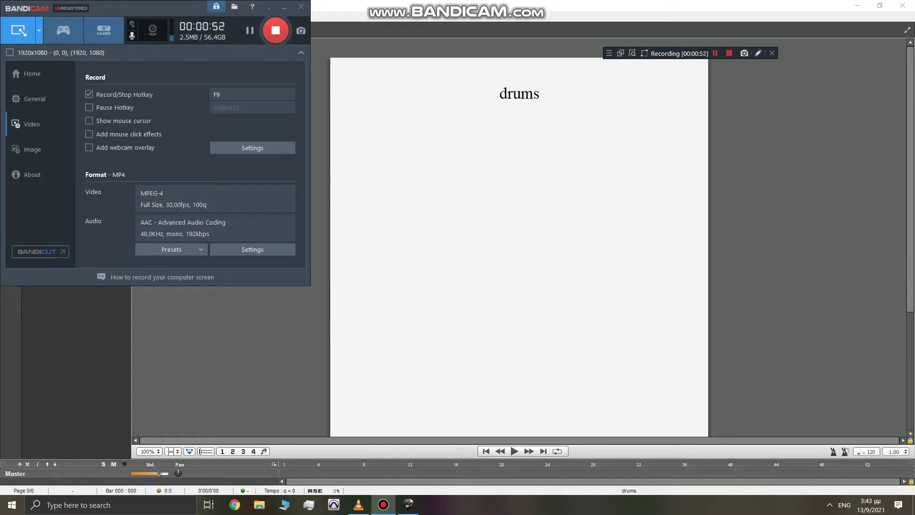
pyautogui.hotkey('alt', 'Tab')
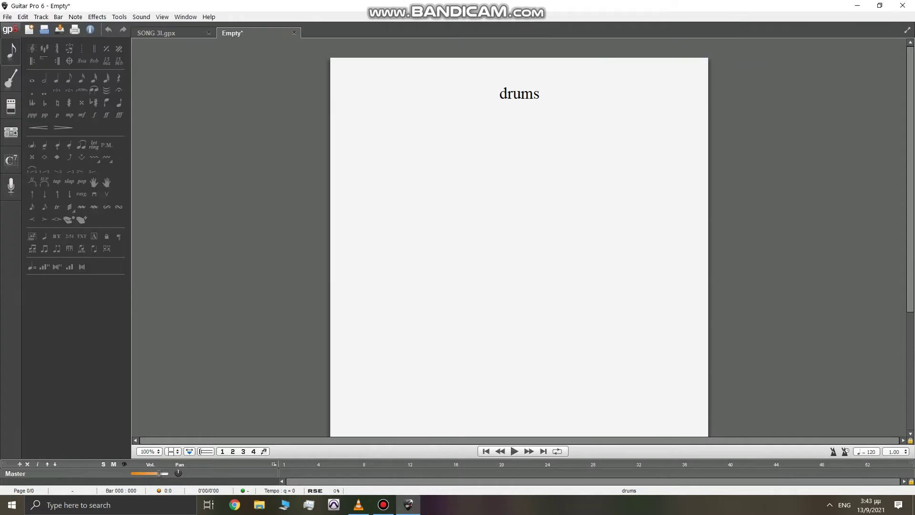
# Add a Drumkit track from the Drums type of the Drums and Percussions family to the empty score.
pyautogui.click(40, 16)
pyautogui.click(48, 28)
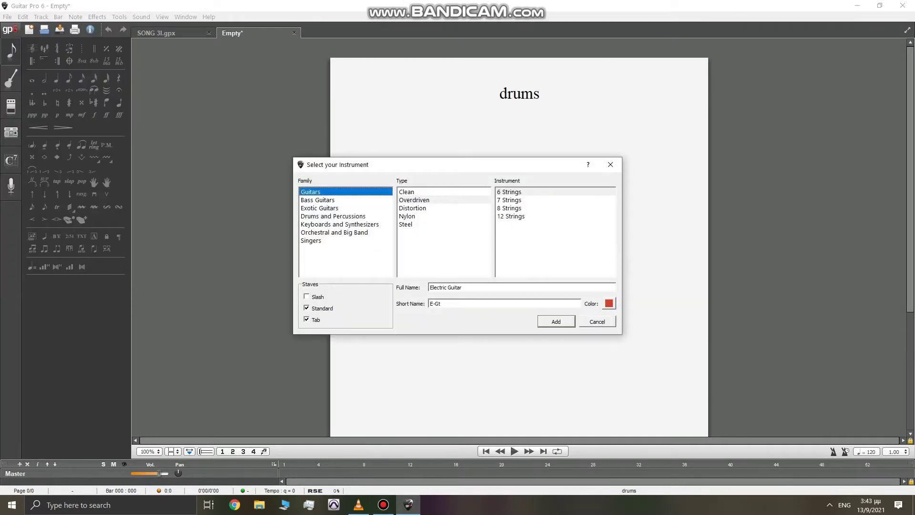
pyautogui.click(332, 216)
pyautogui.click(507, 192)
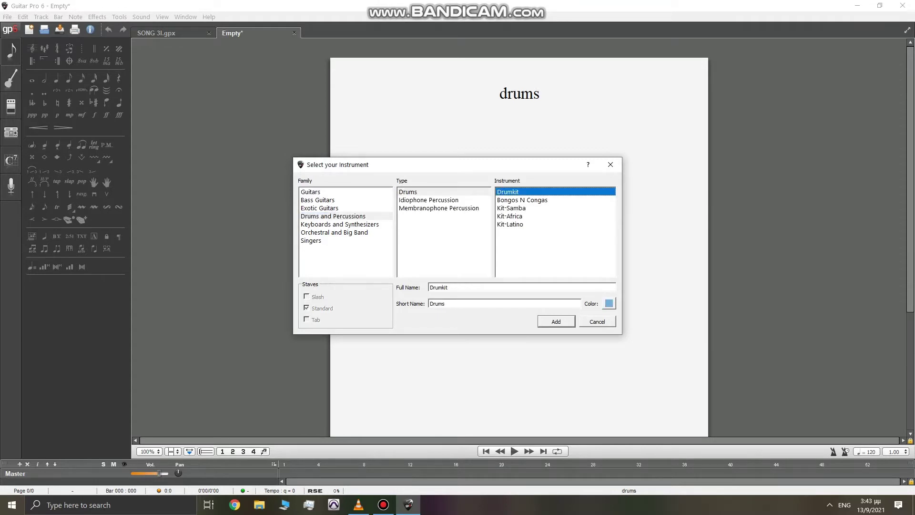
pyautogui.press('Return')
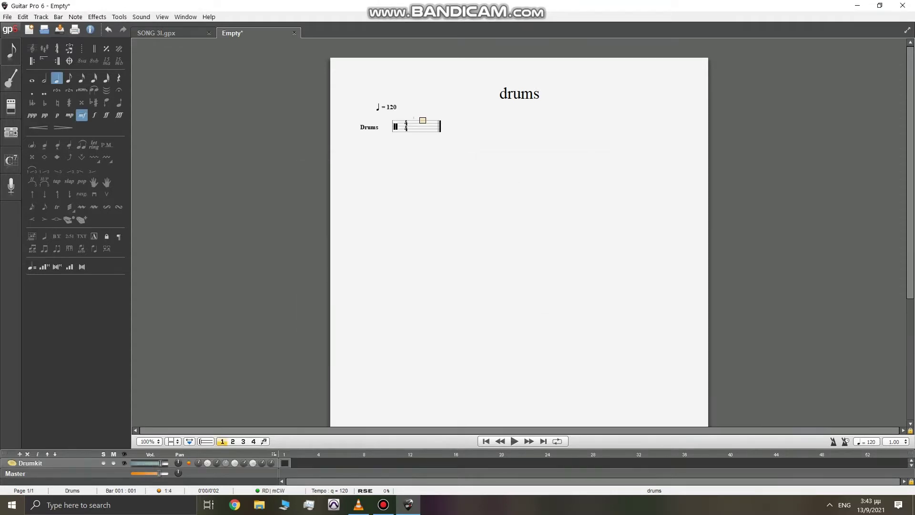
# Enter a kick hit as the first note of bar 1 on the drum staff.
pyautogui.press('Down')
pyautogui.press('Down')
pyautogui.press('Down')
pyautogui.press('Down')
pyautogui.press('Down')
pyautogui.press('Down')
pyautogui.press('Down')
pyautogui.press('Down')
pyautogui.press('Down')
pyautogui.hotkey('ctrl', 'a')
pyautogui.click(422, 128)
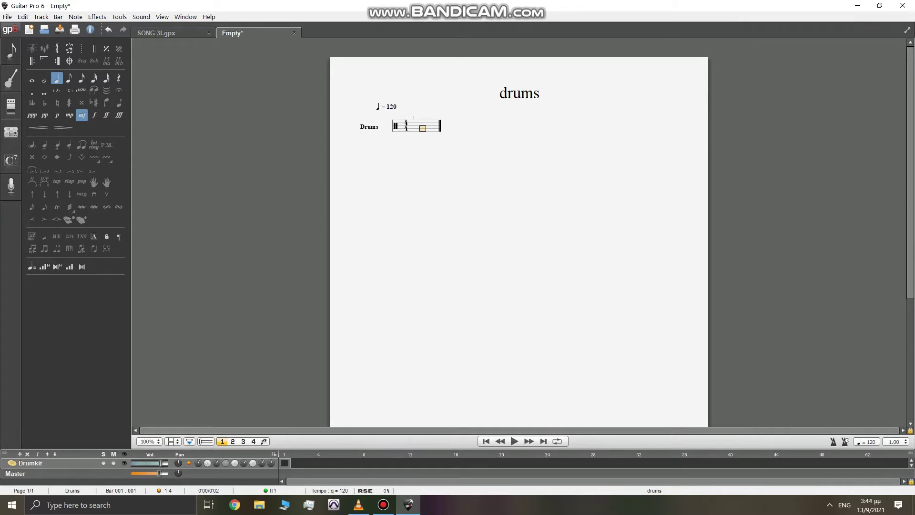
pyautogui.press('Down')
pyautogui.press('Return')
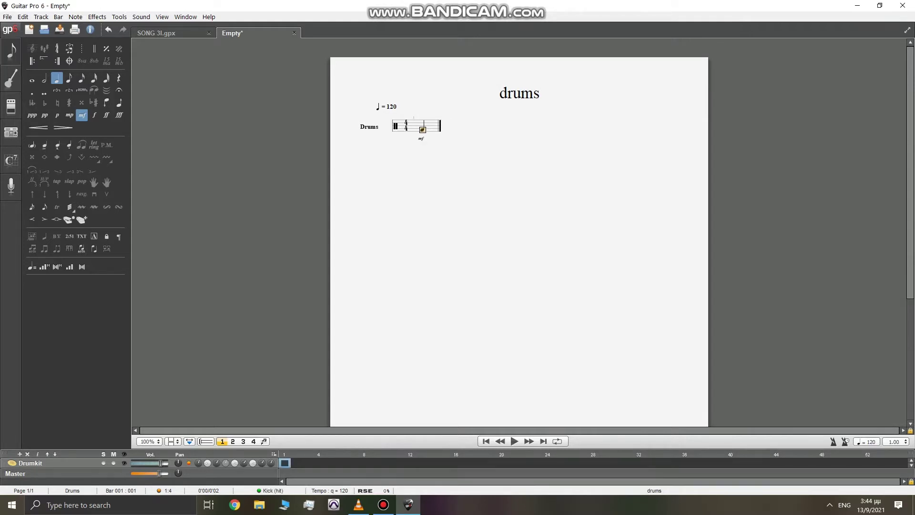
# Make the first kick a forte (f) eighth note and add a second eighth-note kick after it.
pyautogui.click(94, 115)
pyautogui.click(69, 78)
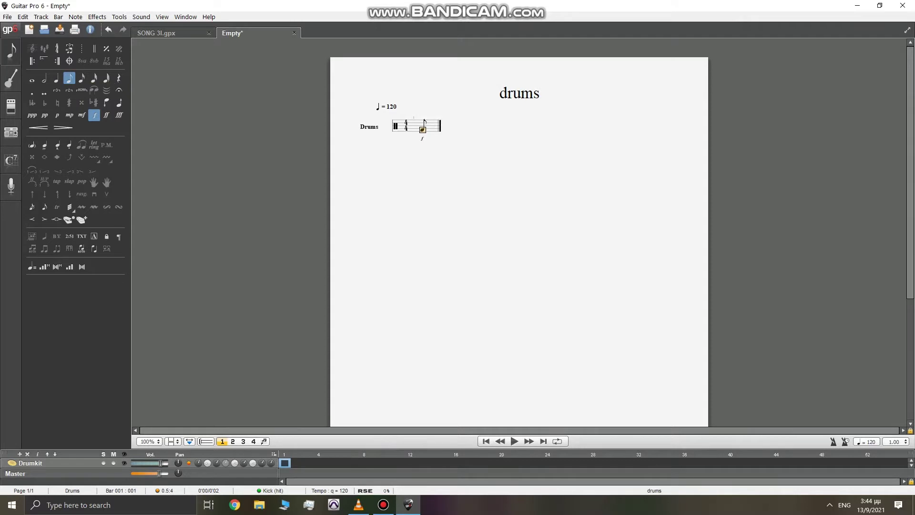
pyautogui.press('Right')
pyautogui.press('Return')
# Enter a snare hit on beat 2 of bar 1 and stack a splash cymbal hit on it.
pyautogui.press('Up')
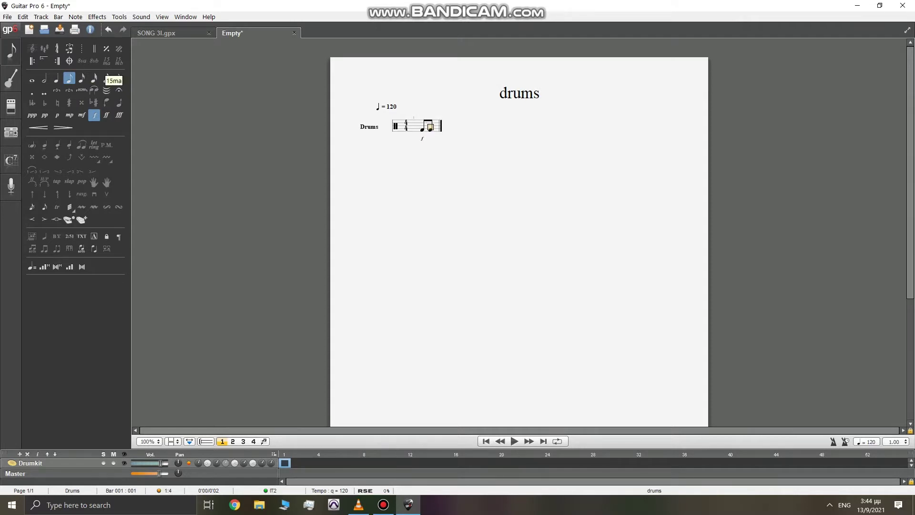
pyautogui.press('Right')
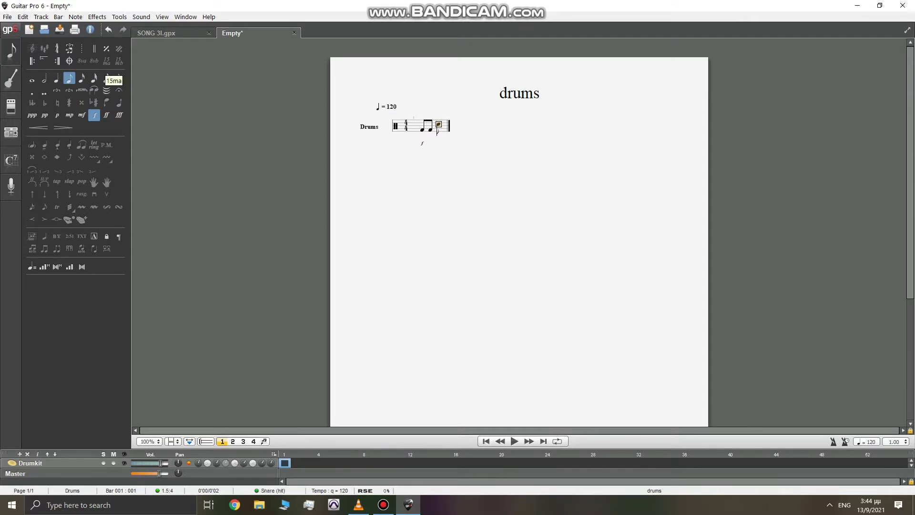
pyautogui.press('Down')
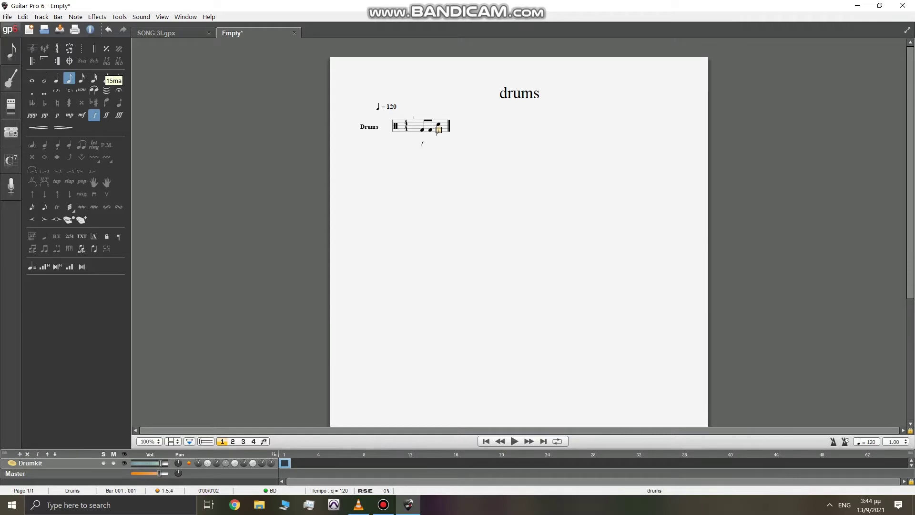
pyautogui.press('Up')
pyautogui.press('Up')
pyautogui.press('Up')
pyautogui.press('Up')
pyautogui.press('Up')
pyautogui.press('Up')
pyautogui.press('Up')
pyautogui.press('Up')
pyautogui.press('Up')
pyautogui.press('Return')
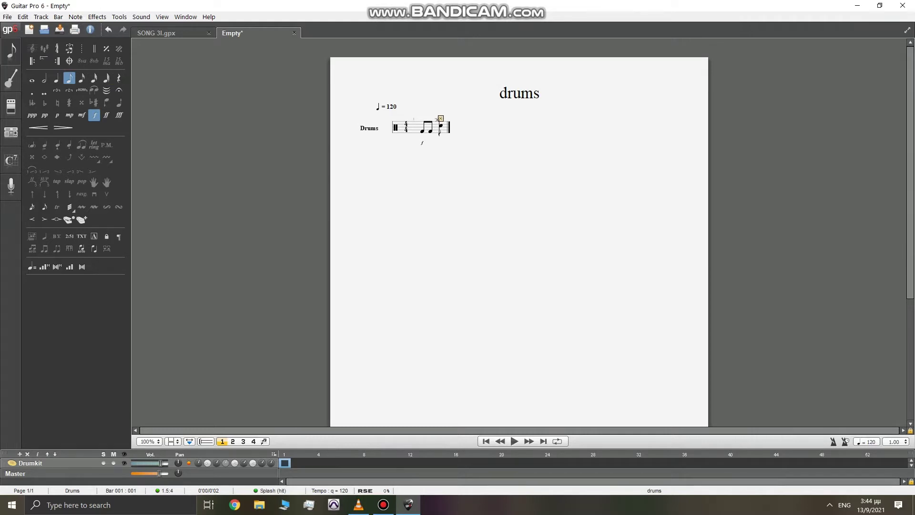
# Enter two eighth-note kick hits after the snare and splash in bar 1.
pyautogui.press('Down')
pyautogui.press('Down')
pyautogui.press('Down')
pyautogui.press('Down')
pyautogui.press('Down')
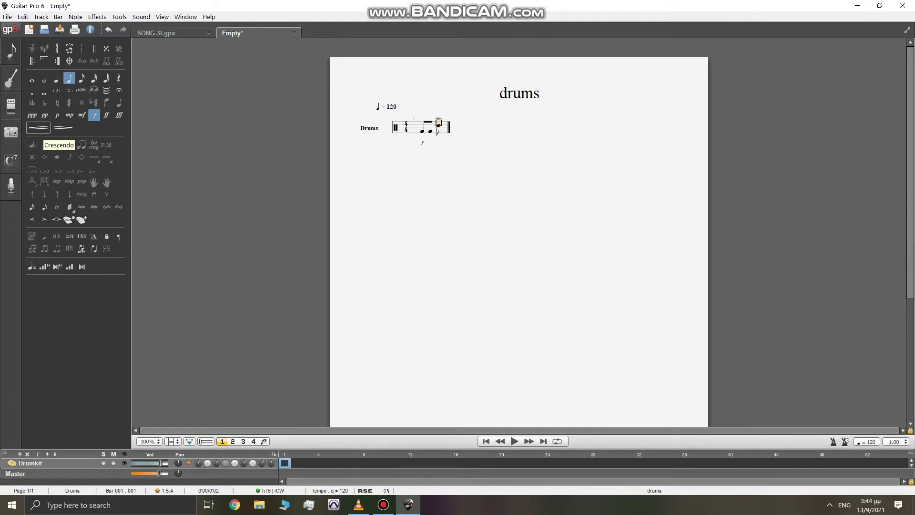
pyautogui.press('Down')
pyautogui.press('Down')
pyautogui.press('Down')
pyautogui.press('Right')
pyautogui.press('Return')
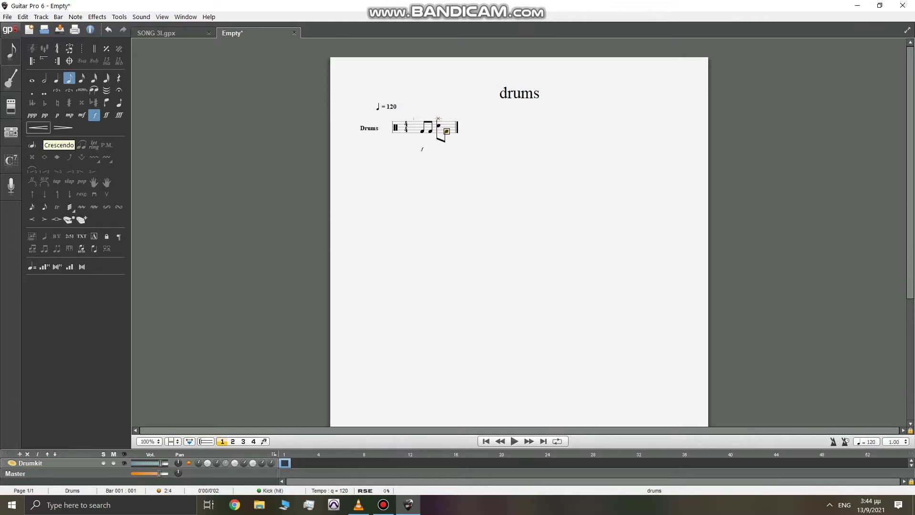
pyautogui.press('Right')
pyautogui.press('Return')
# Change the snare-and-splash beat in bar 1 to a quarter note.
pyautogui.press('Up')
pyautogui.press('Left')
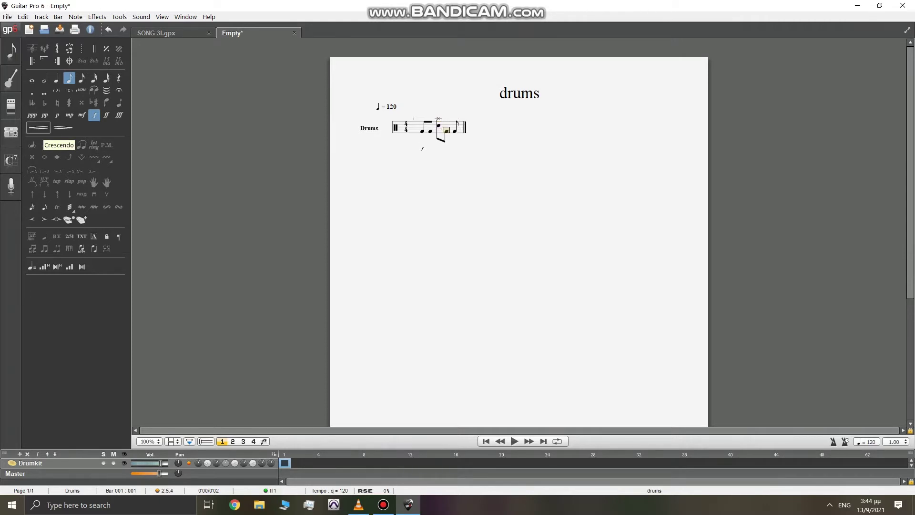
pyautogui.press('Down')
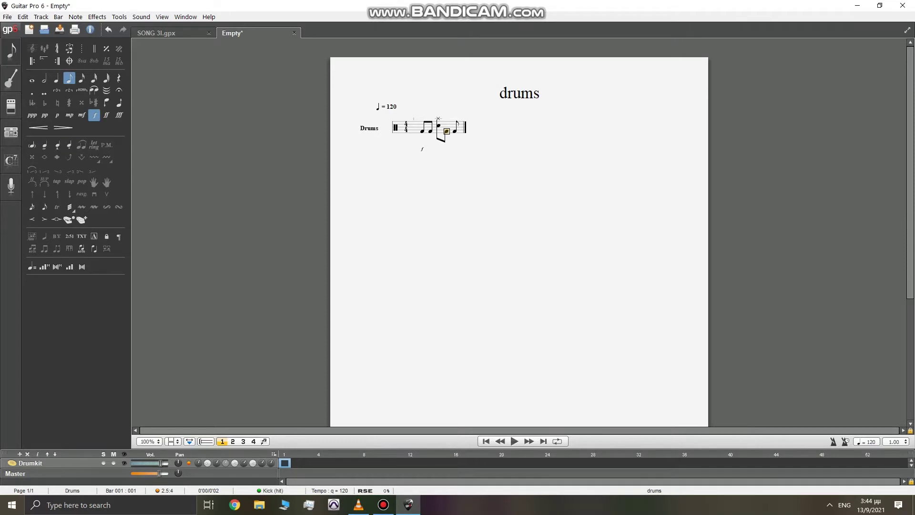
pyautogui.press('Up')
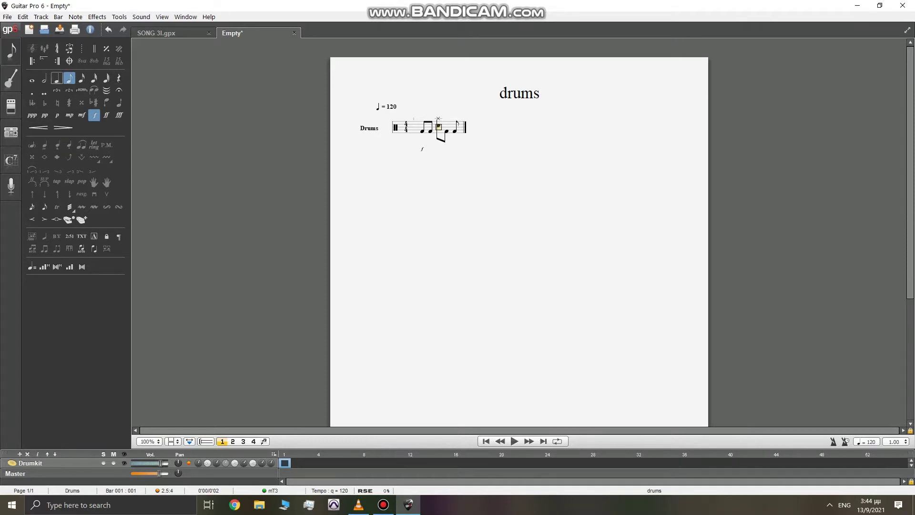
pyautogui.click(56, 79)
# Enter a snare hit stacked with a splash cymbal hit after the second pair of kicks in bar 1.
pyautogui.press('Up')
pyautogui.press('Up')
pyautogui.press('Up')
pyautogui.press('Up')
pyautogui.press('Right')
pyautogui.press('Right')
pyautogui.press('Right')
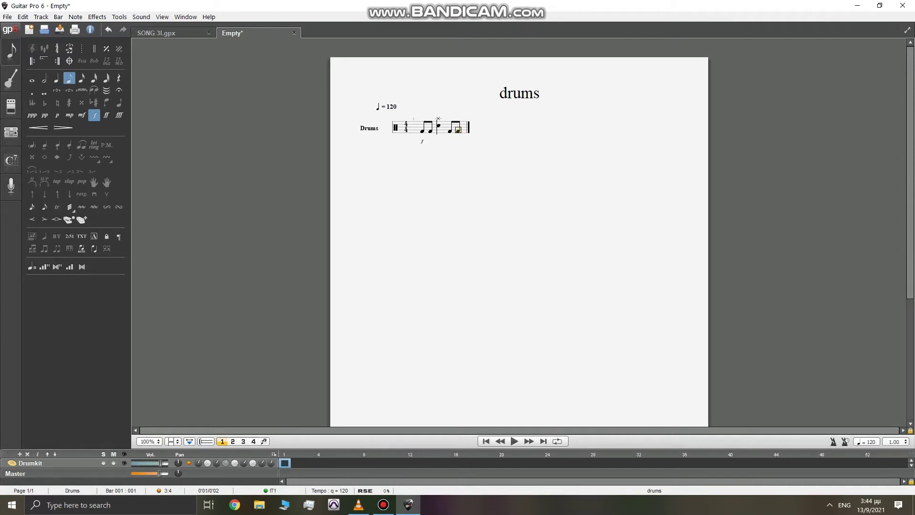
pyautogui.press('Down')
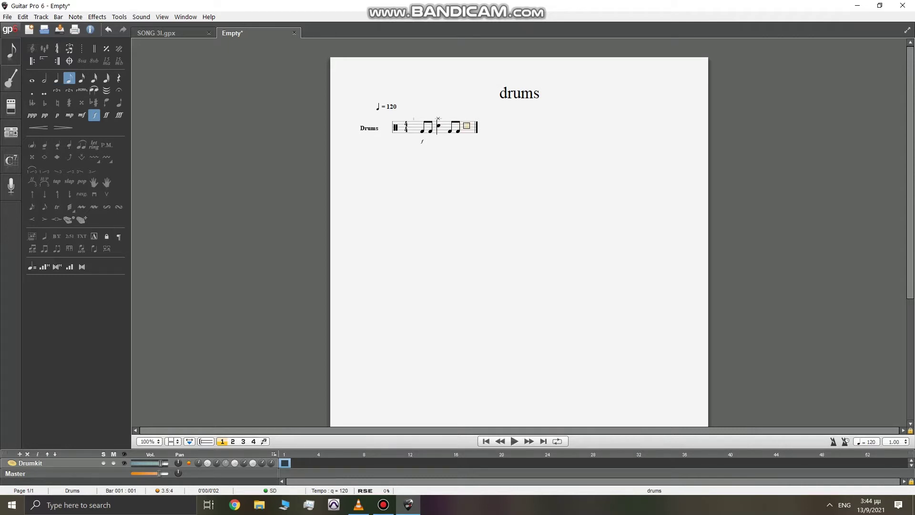
pyautogui.press('Return')
pyautogui.press('Up')
pyautogui.press('Up')
pyautogui.press('Up')
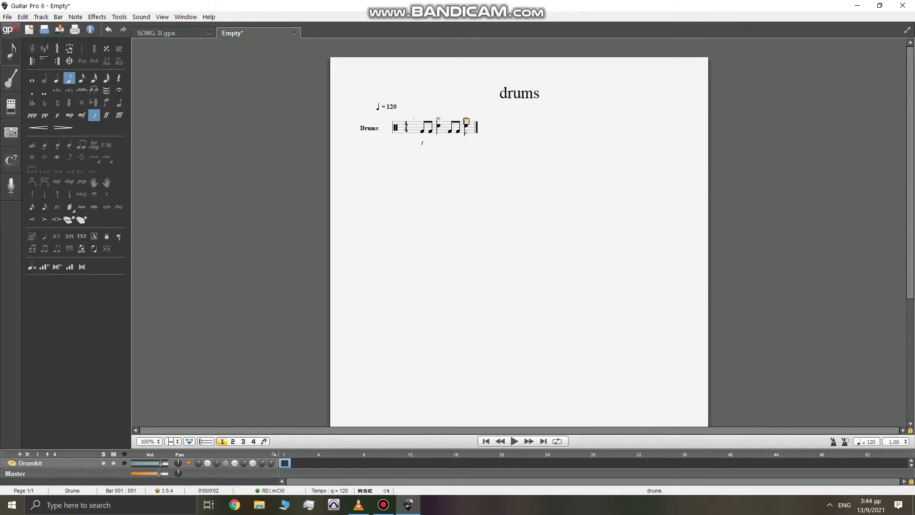
# Lengthen the closing snare-and-splash beat of bar 1 to a quarter note and add an empty second bar.
pyautogui.hotkey('ctrl', 'a')
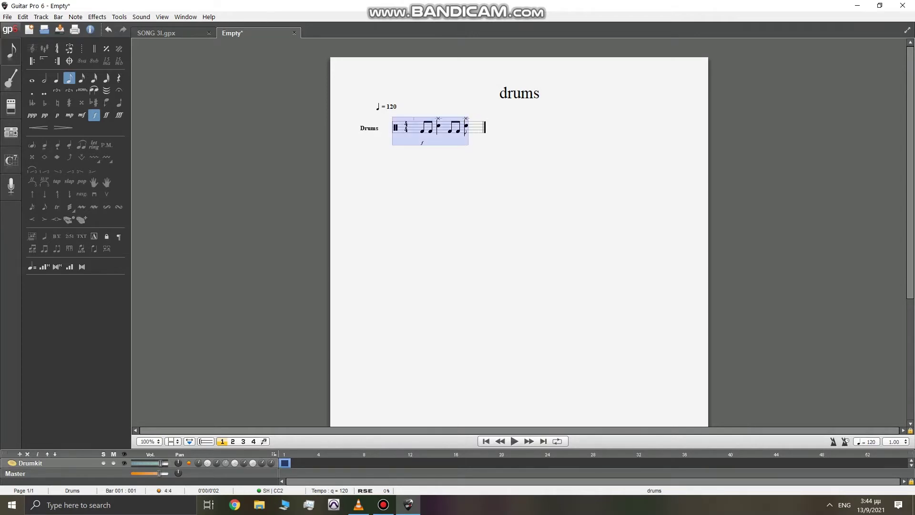
pyautogui.hotkey('ctrl', 'c')
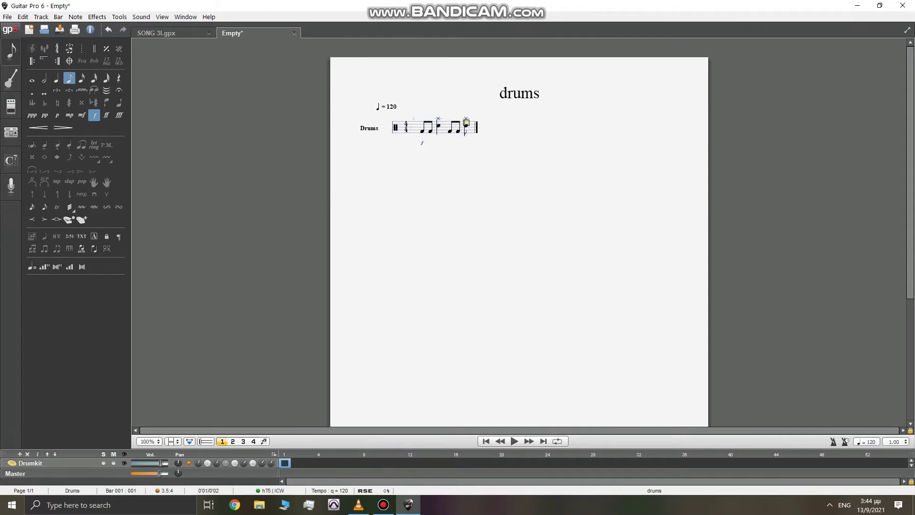
pyautogui.click(466, 126)
pyautogui.click(56, 78)
pyautogui.press('Up')
pyautogui.press('Up')
pyautogui.press('Up')
pyautogui.press('Up')
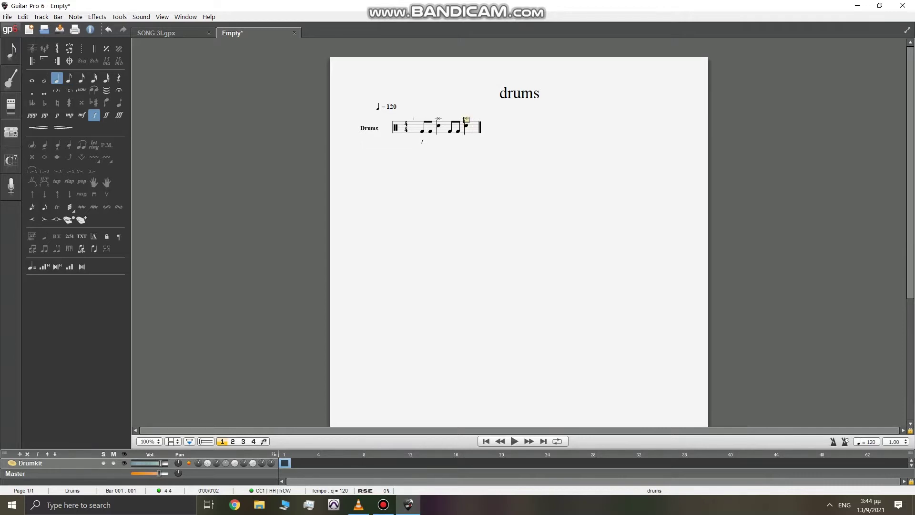
pyautogui.press('Down')
pyautogui.press('Down')
pyautogui.press('Down')
pyautogui.press('Down')
pyautogui.press('Right')
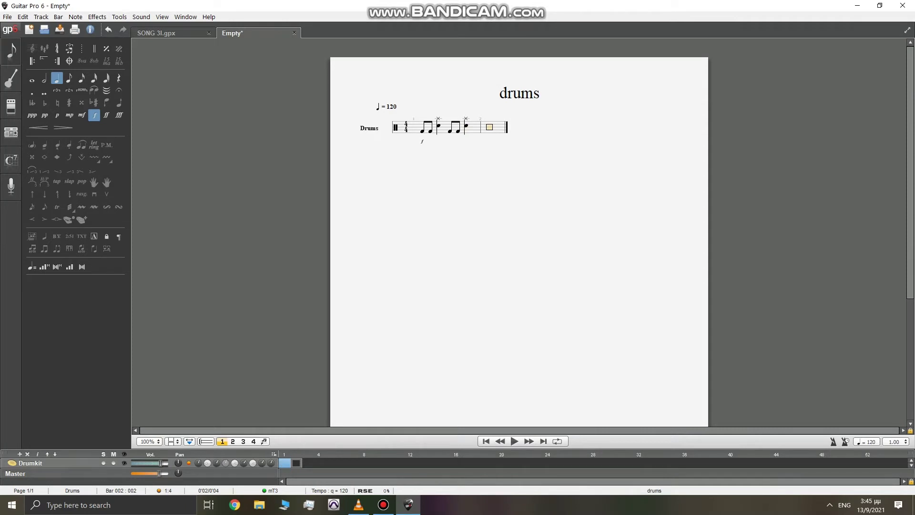
# Copy all the notes of bar 1, paste them into bar 2 and remove the surplus empty beat.
pyautogui.moveTo(421, 119); pyautogui.dragTo(431, 126)
pyautogui.hotkey('shift', 'Right')
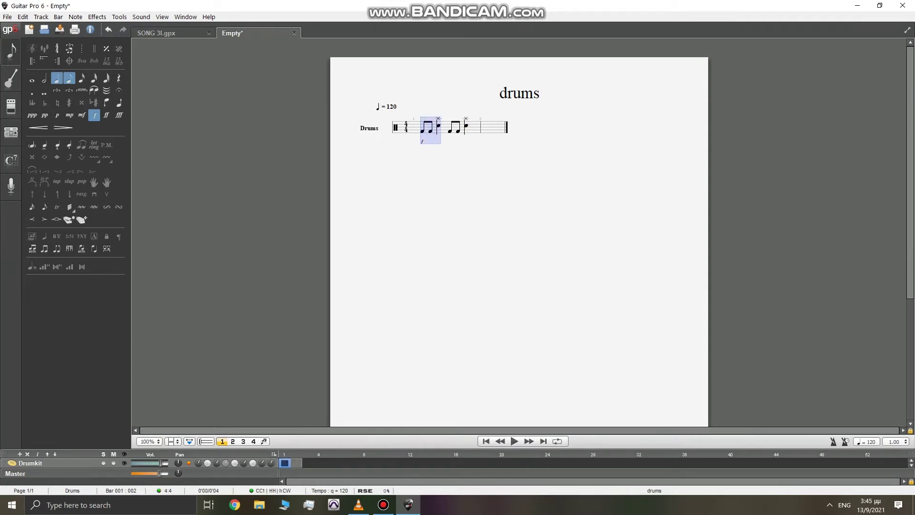
pyautogui.rightClick(434, 127)
pyautogui.moveTo(422, 123); pyautogui.dragTo(467, 118)
pyautogui.rightClick(450, 130)
pyautogui.click(472, 150)
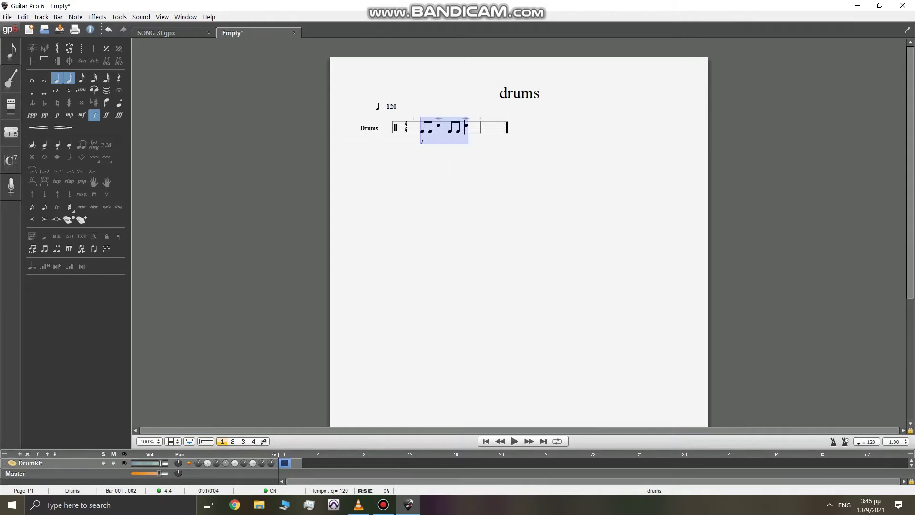
pyautogui.click(489, 127)
pyautogui.hotkey('ctrl', 'v')
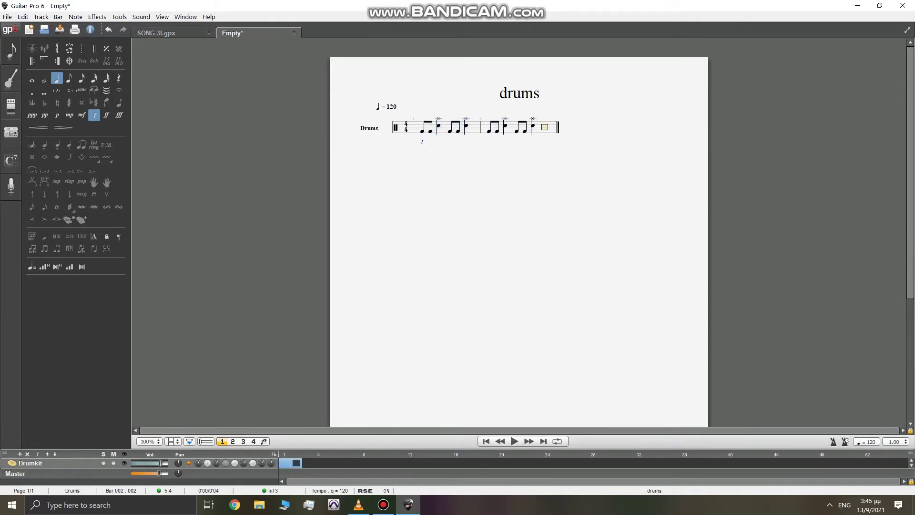
pyautogui.press('BackSpace')
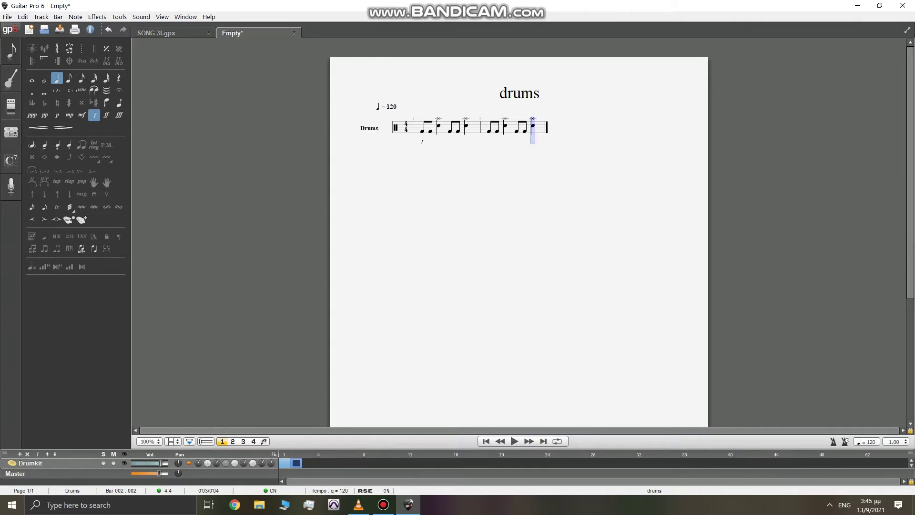
# Play the two-bar drum pattern from its first beat.
pyautogui.press('F2')
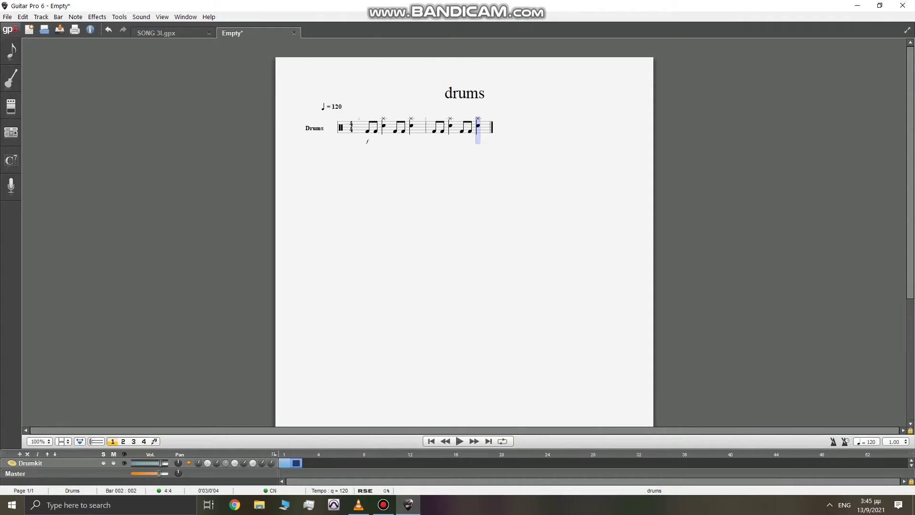
pyautogui.press('F2')
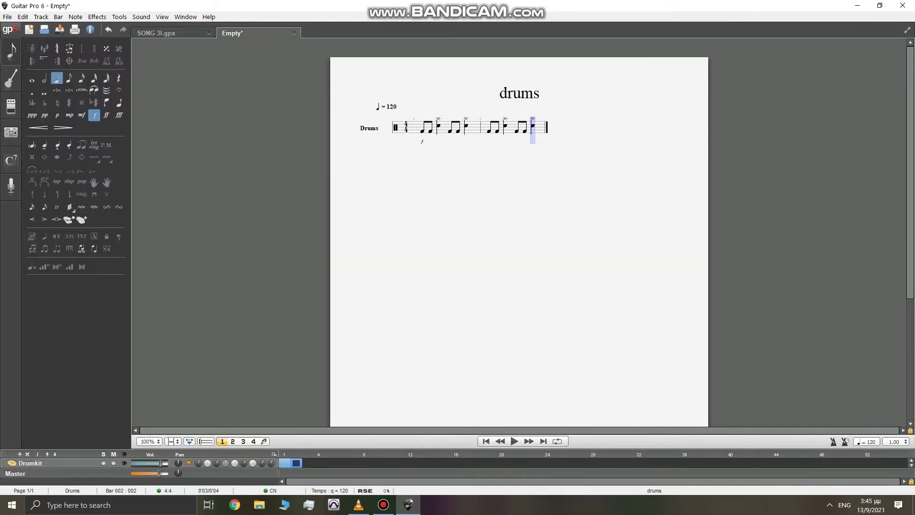
pyautogui.press('Escape')
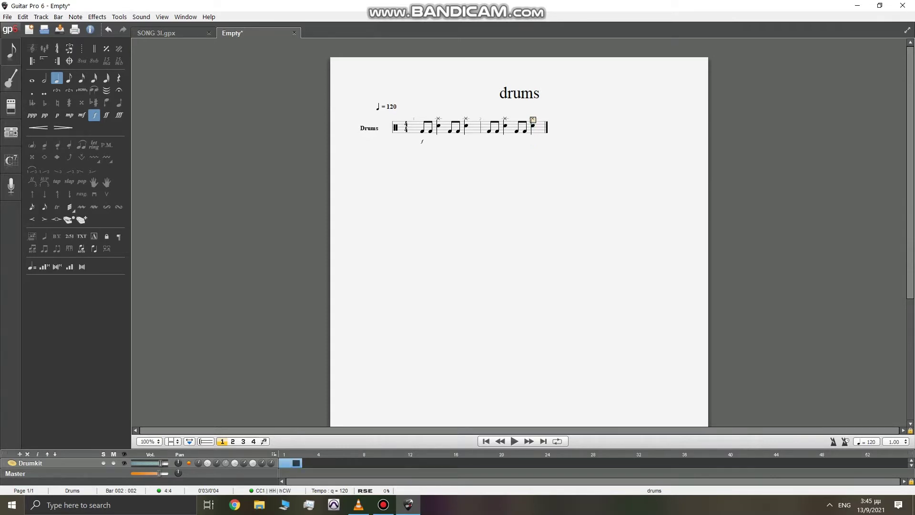
pyautogui.press('Up')
pyautogui.click(422, 123)
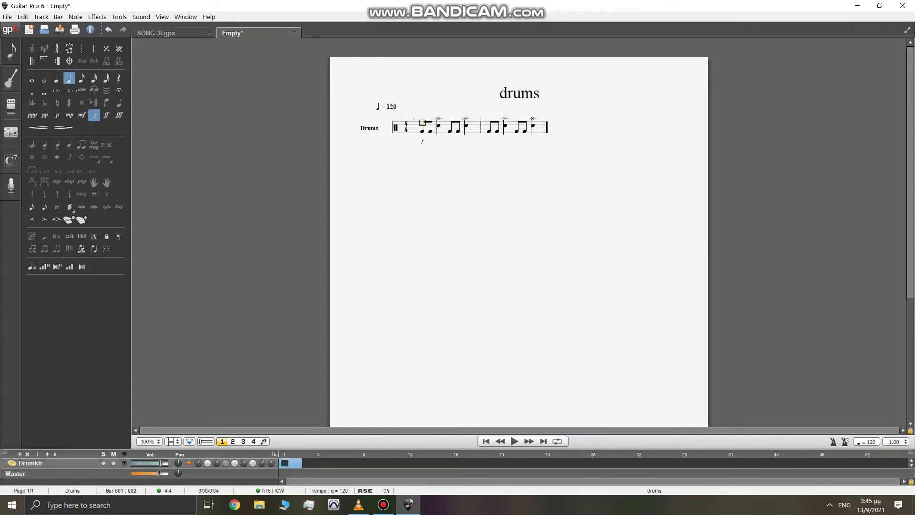
pyautogui.press('space')
# Apply an articulation mark to the final splash cymbal hit in bar 2.
pyautogui.click(532, 119)
pyautogui.press('Up')
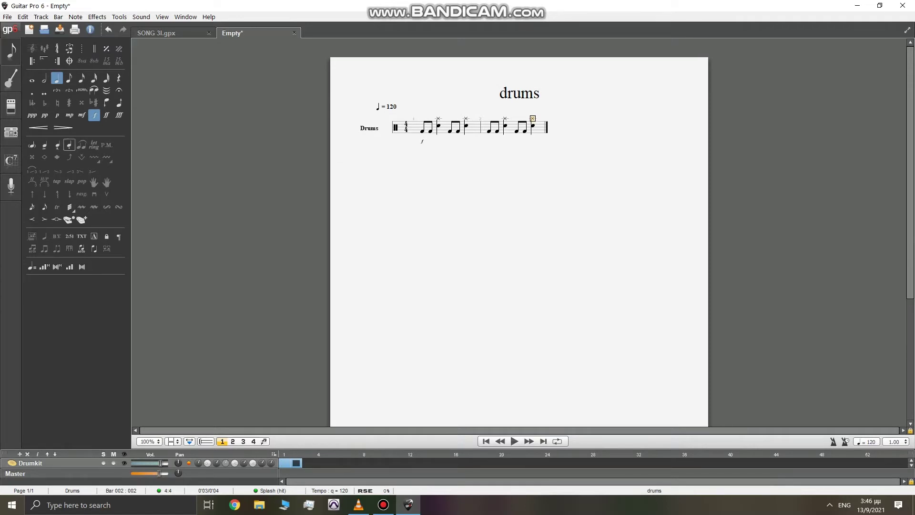
pyautogui.click(69, 144)
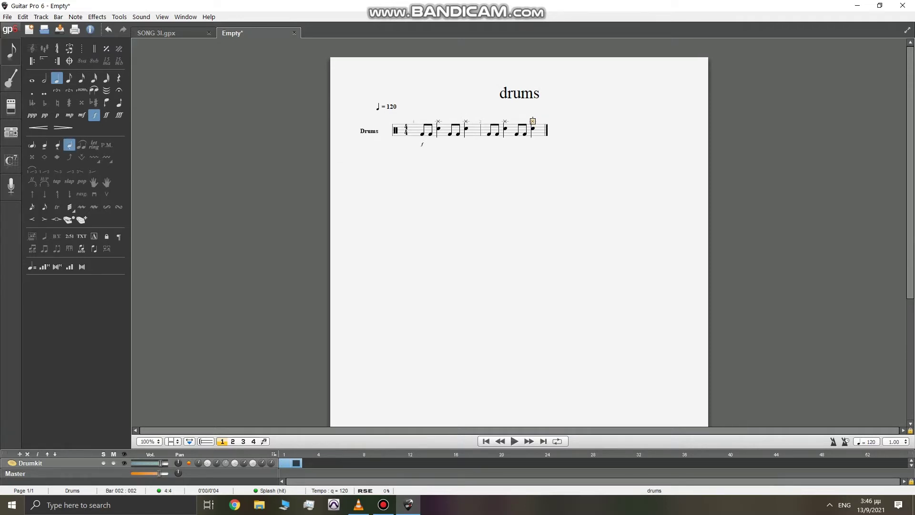
# Play the drum pattern from the first beat of bar 1, then select the final snare-and-splash beat.
pyautogui.click(422, 129)
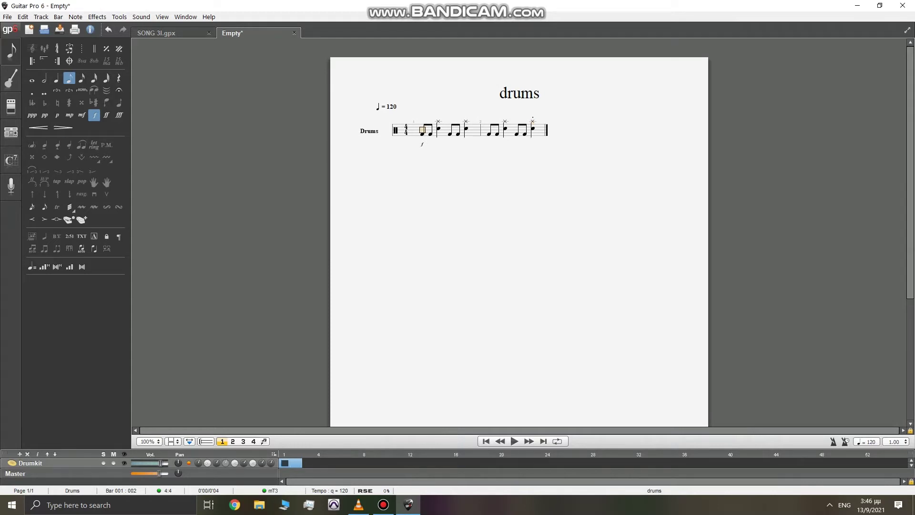
pyautogui.press('space')
pyautogui.click(532, 121)
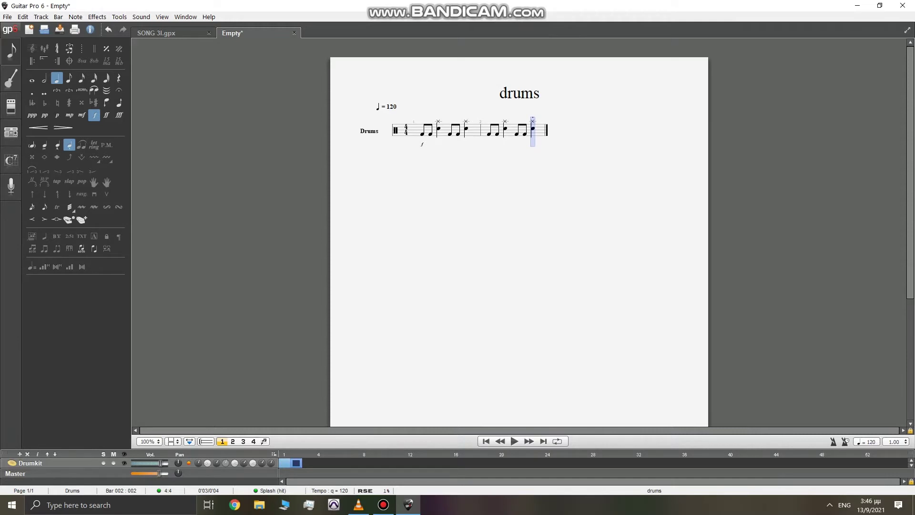
# Start exporting the score as a MIDI file.
pyautogui.click(7, 17)
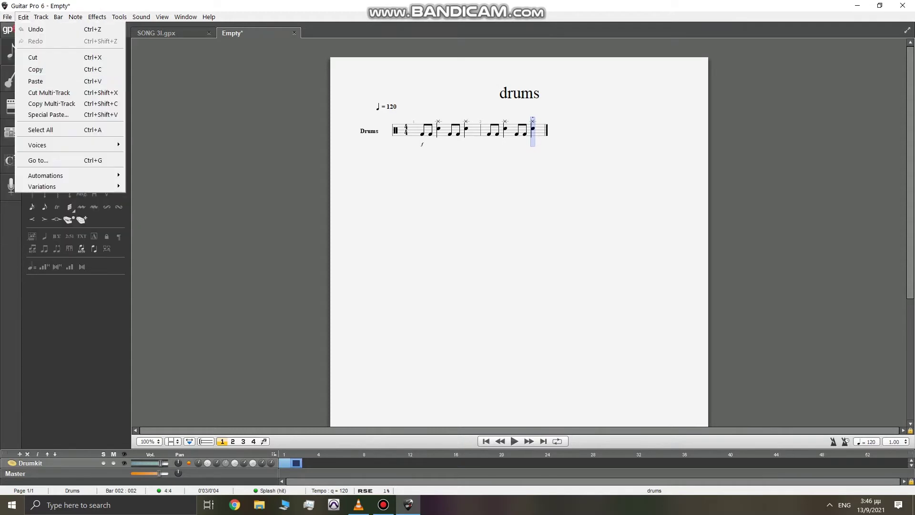
pyautogui.press('Down')
pyautogui.press('Right')
pyautogui.press('Down')
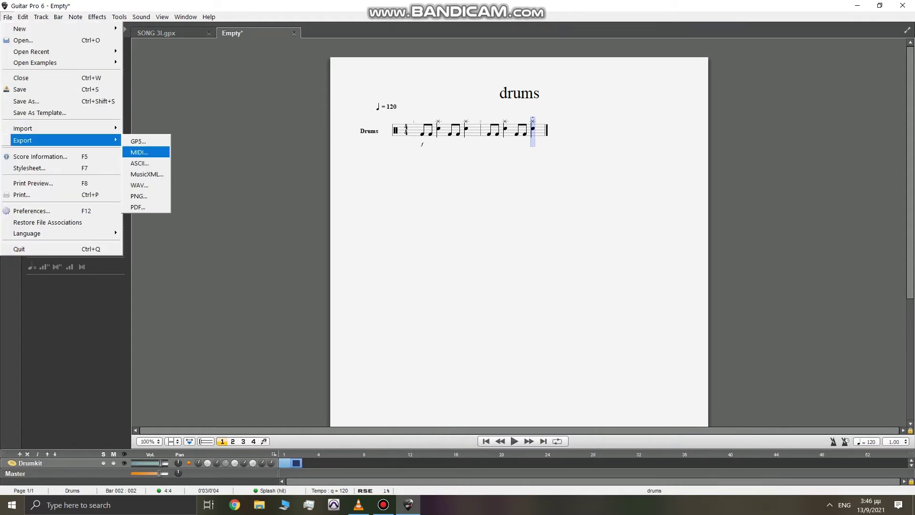
pyautogui.press('Down')
pyautogui.press('Down')
pyautogui.press('Down')
pyautogui.press('Up')
pyautogui.press('Up')
pyautogui.press('Up')
pyautogui.press('Return')
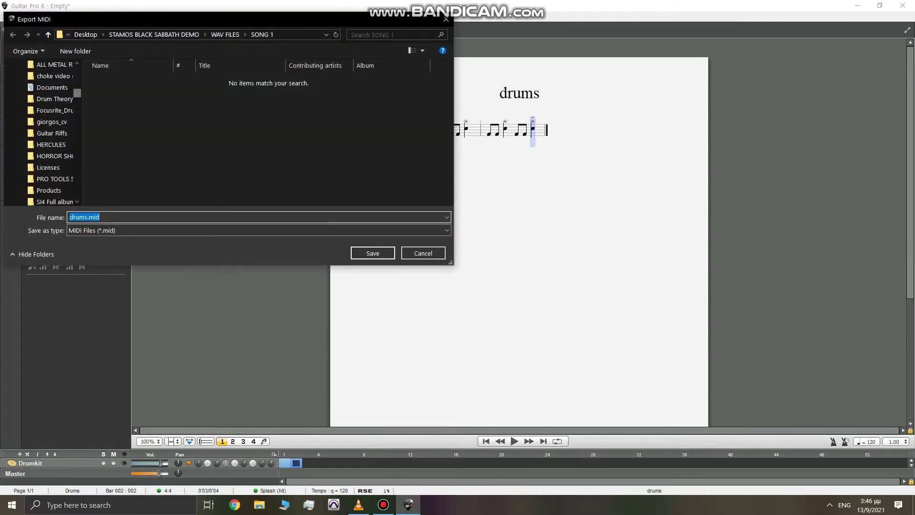
# Save the MIDI export to the Desktop under the name "drums choke sample.mid".
pyautogui.click(41, 80)
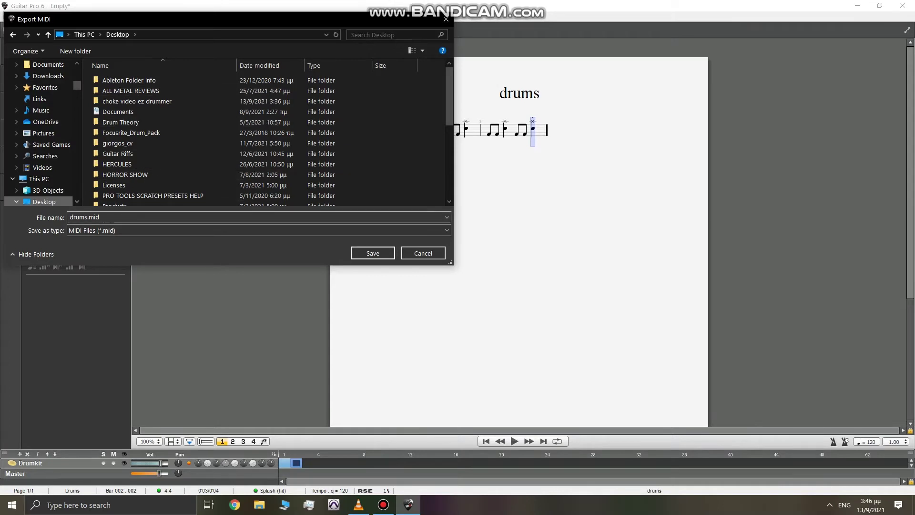
pyautogui.click(88, 217)
pyautogui.click(88, 217)
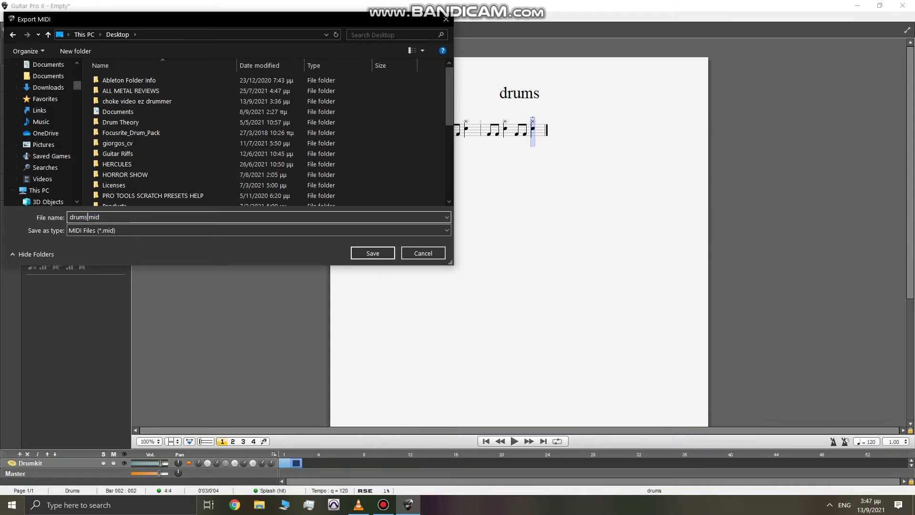
pyautogui.write('choke')
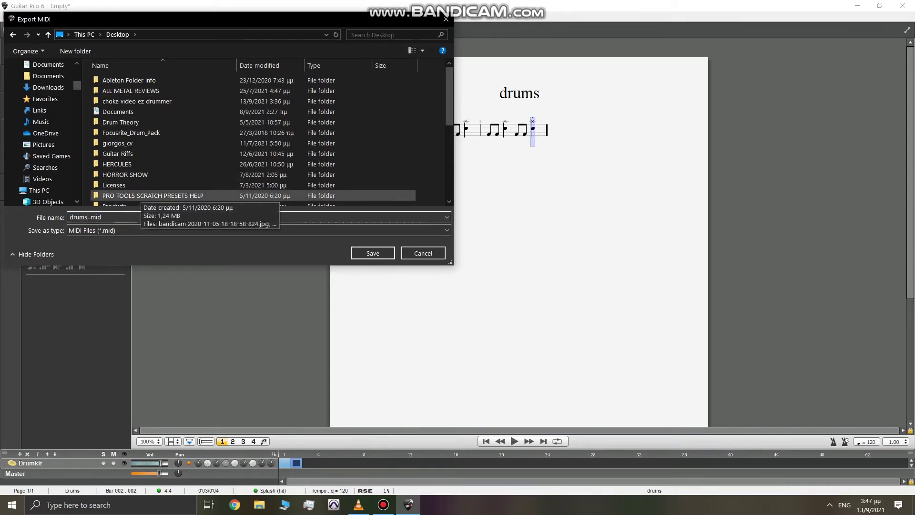
pyautogui.write(' sample')
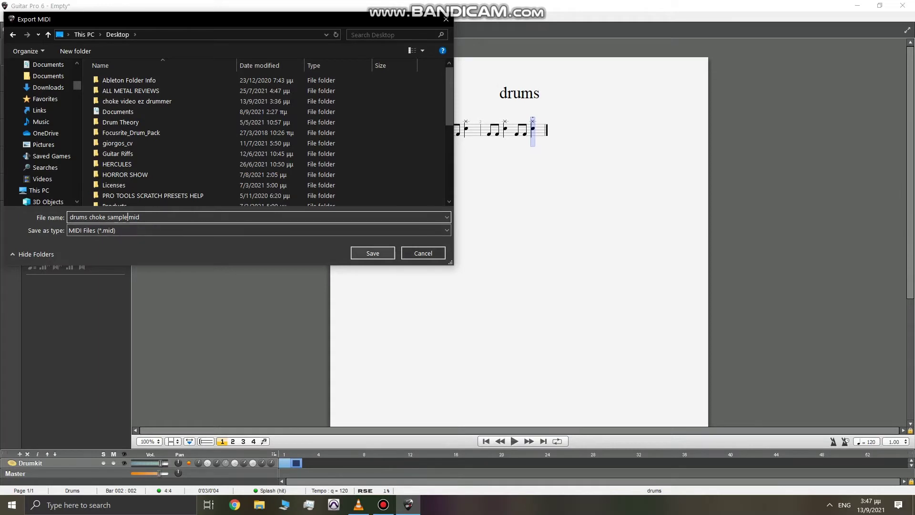
pyautogui.click(372, 253)
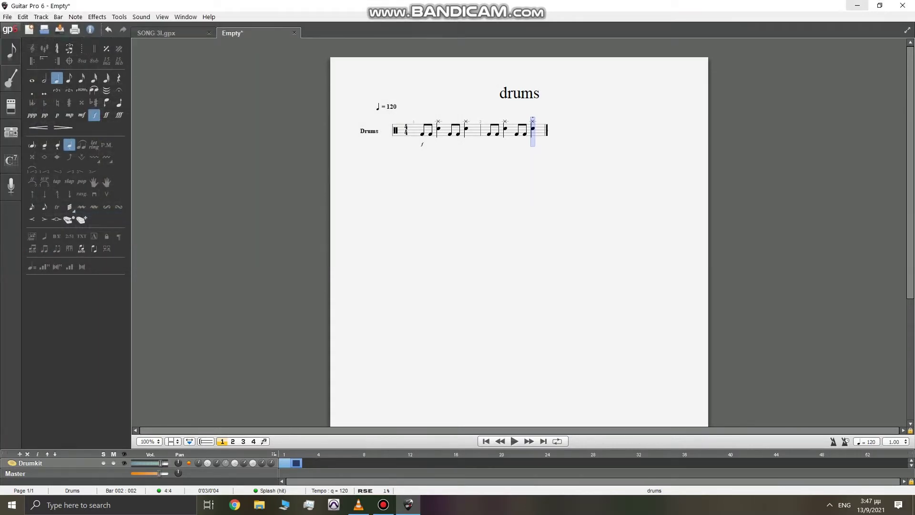
# Reveal the desktop, move drums choke sample.mid to an open area and launch EZdrummer 2.
pyautogui.click(857, 5)
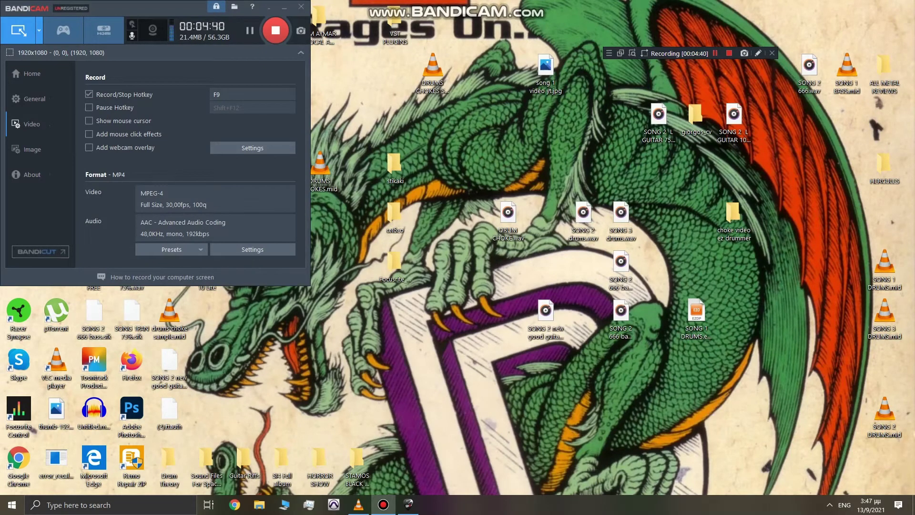
pyautogui.click(284, 7)
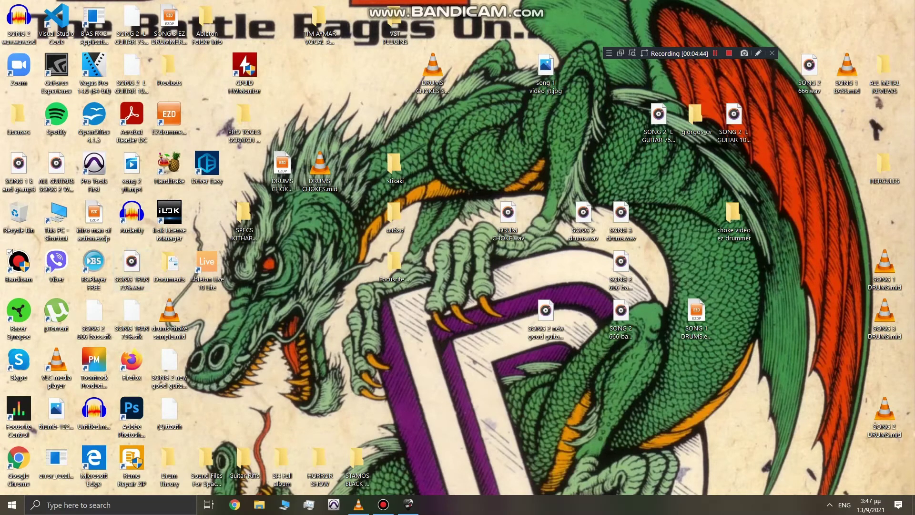
pyautogui.moveTo(169, 311); pyautogui.dragTo(282, 312)
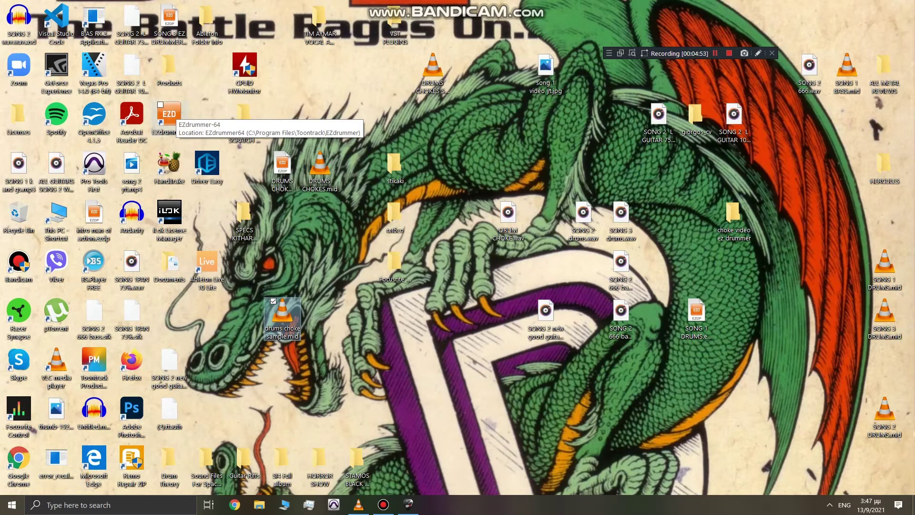
pyautogui.moveTo(282, 315); pyautogui.dragTo(282, 269)
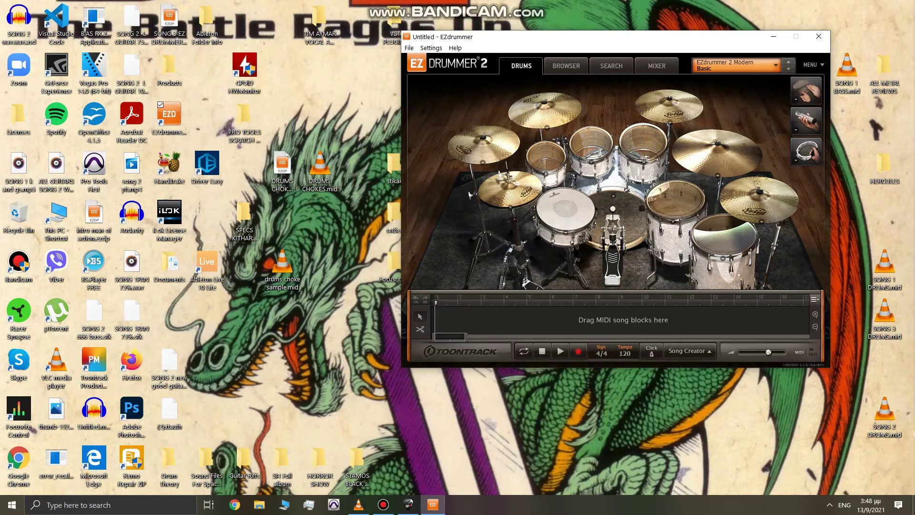
# Import drums choke sample.mid at the start of EZdrummer's song track and play it.
pyautogui.moveTo(282, 265)
pyautogui.mouseDown()
pyautogui.moveTo(298, 267)
pyautogui.moveTo(370, 402)
pyautogui.moveTo(509, 408)
pyautogui.moveTo(456, 352)
pyautogui.moveTo(463, 346)
pyautogui.moveTo(449, 320)
pyautogui.moveTo(349, 328)
pyautogui.moveTo(358, 318)
pyautogui.mouseUp()
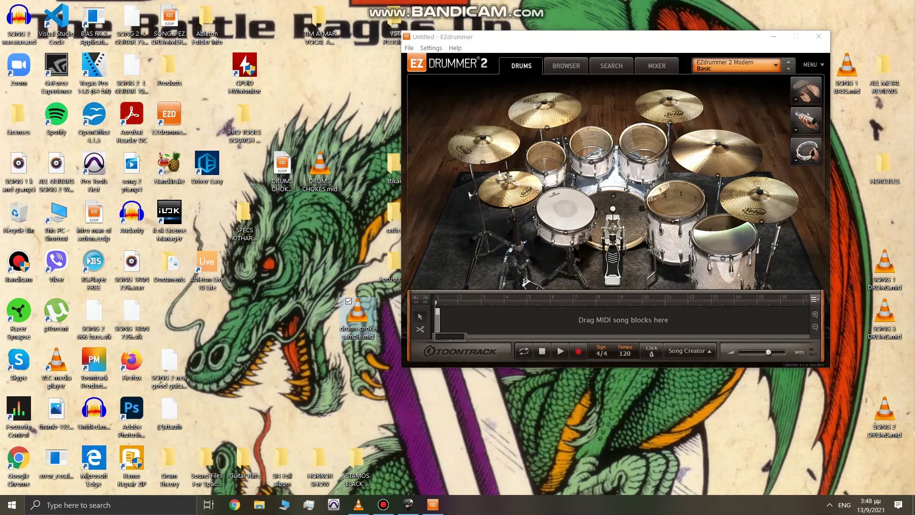
pyautogui.moveTo(437, 321)
pyautogui.mouseDown()
pyautogui.moveTo(329, 289)
pyautogui.moveTo(475, 357)
pyautogui.moveTo(438, 320)
pyautogui.mouseUp()
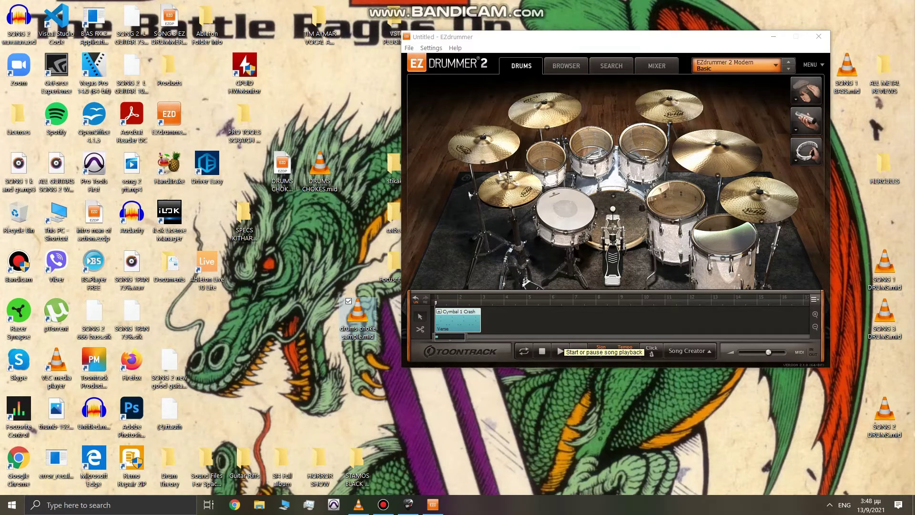
pyautogui.press('m')
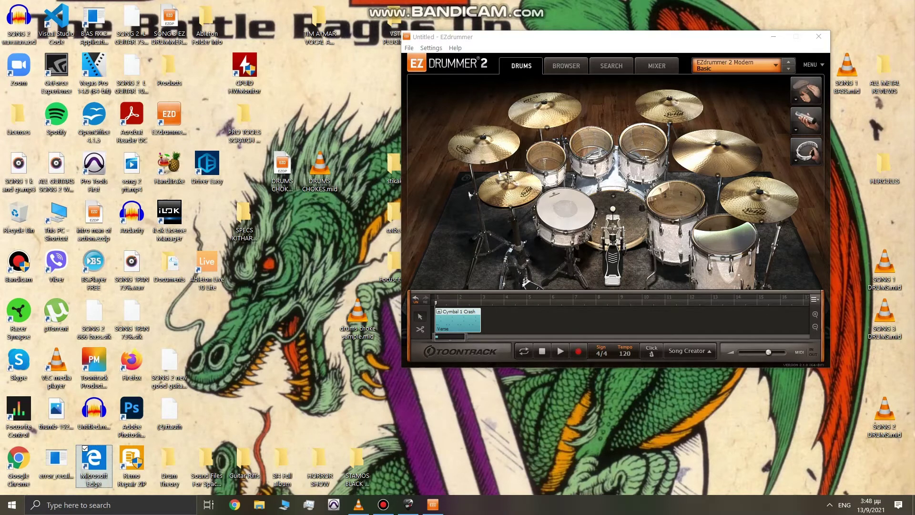
pyautogui.click(560, 351)
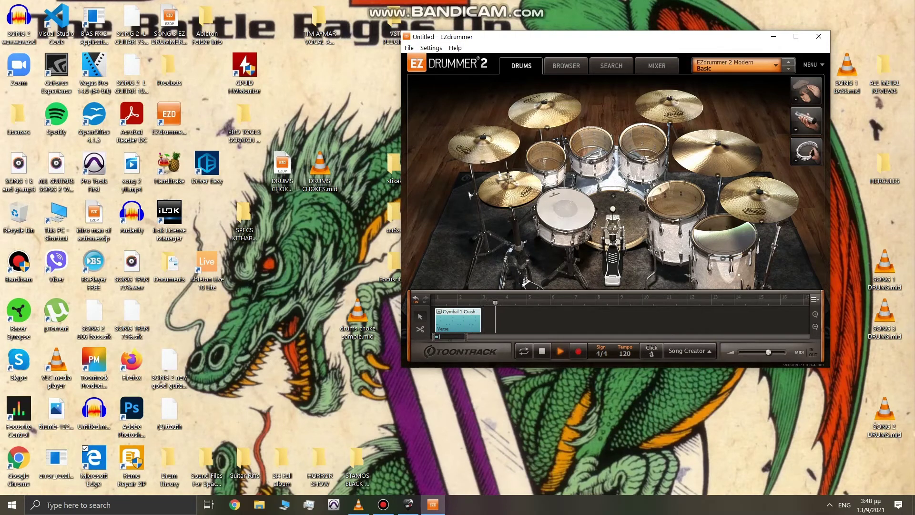
pyautogui.press('space')
# Split the imported MIDI block just before the last snare-and-cymbal hit of bar 2.
pyautogui.scroll(3, 619, 318)
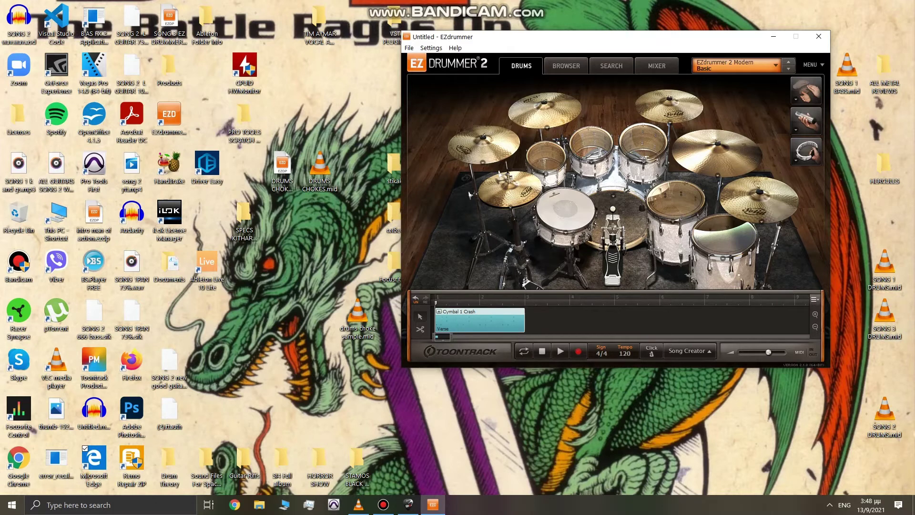
pyautogui.click(513, 301)
pyautogui.click(491, 301)
pyautogui.press('alt')
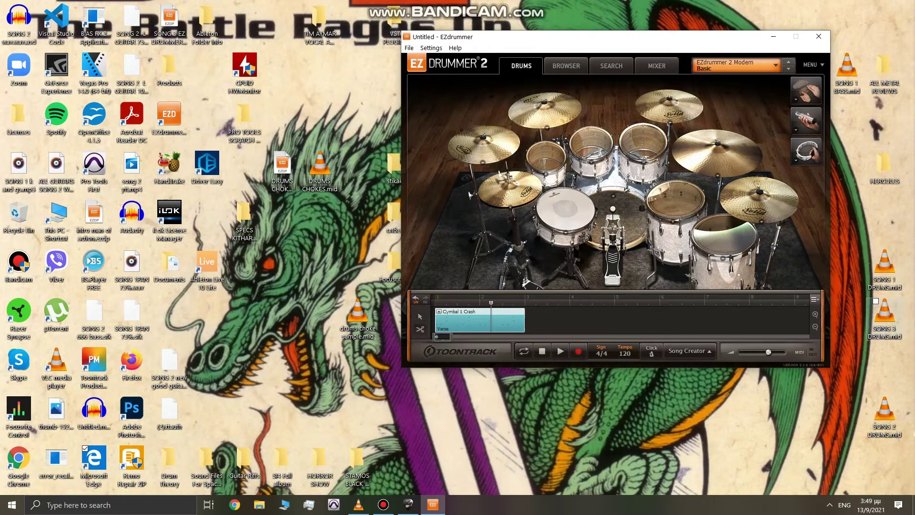
pyautogui.scroll(1, 620, 319)
pyautogui.scroll(4, 619, 318)
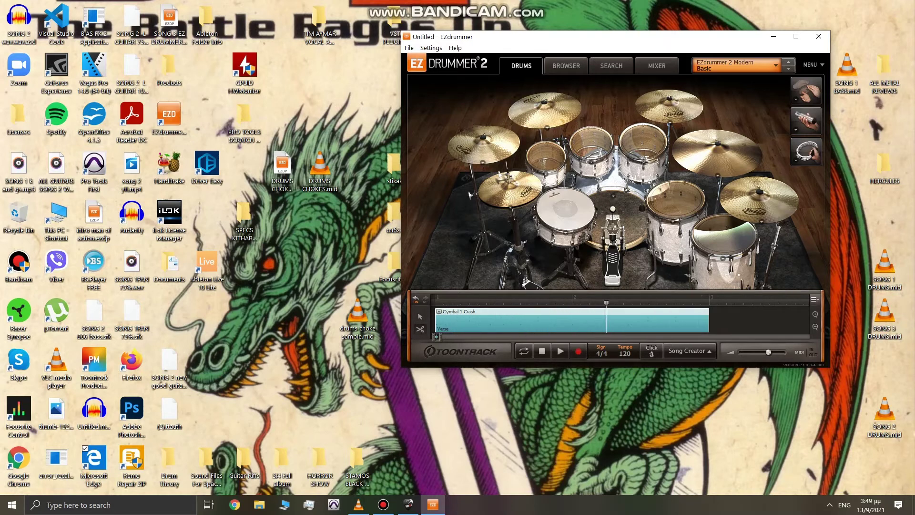
pyautogui.click(672, 320)
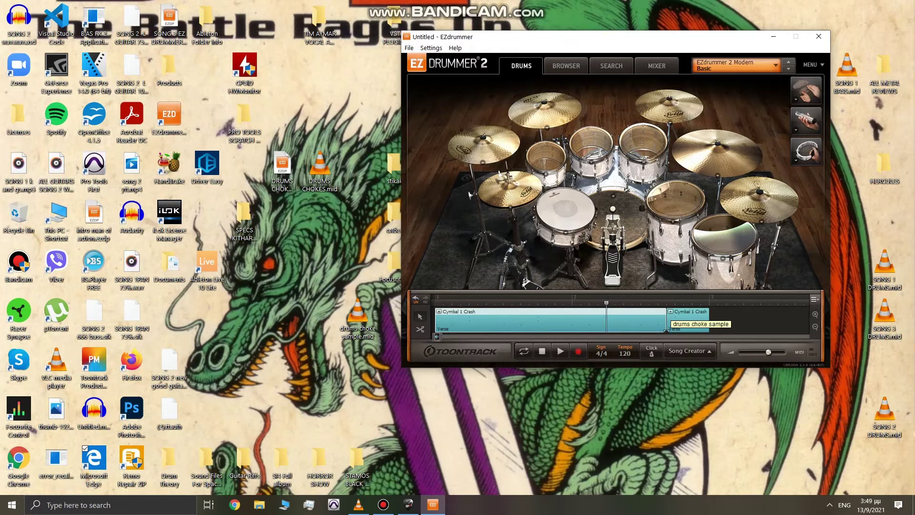
# Edit the play style of the short final block, setting Cymbal 1's Power Hand to Mute Hit.
pyautogui.doubleClick(672, 318)
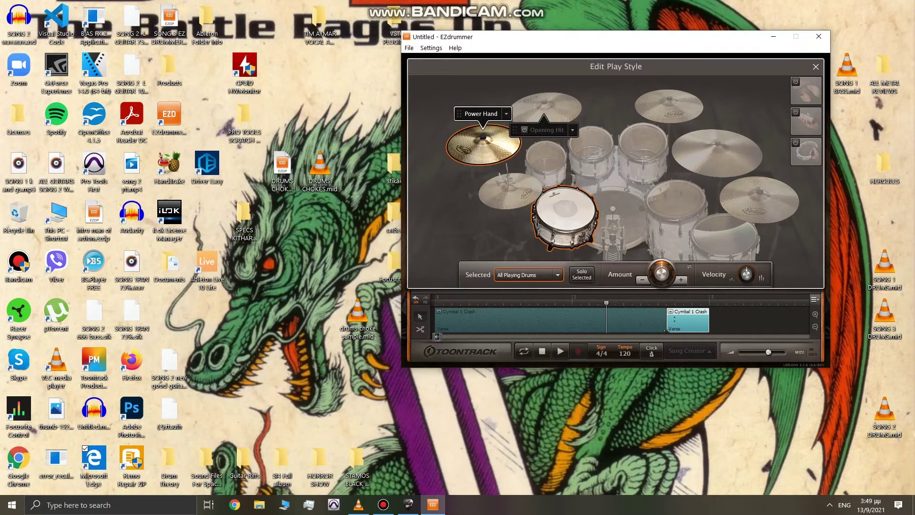
pyautogui.click(506, 113)
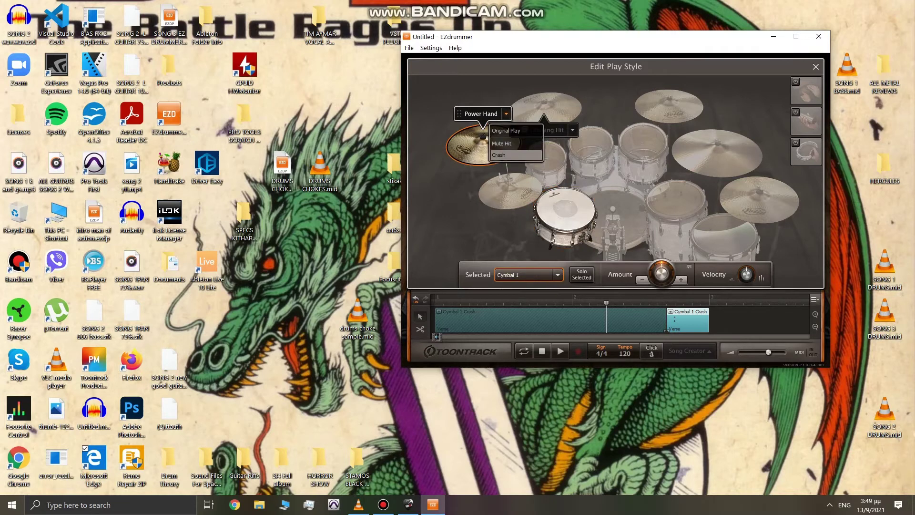
pyautogui.click(515, 143)
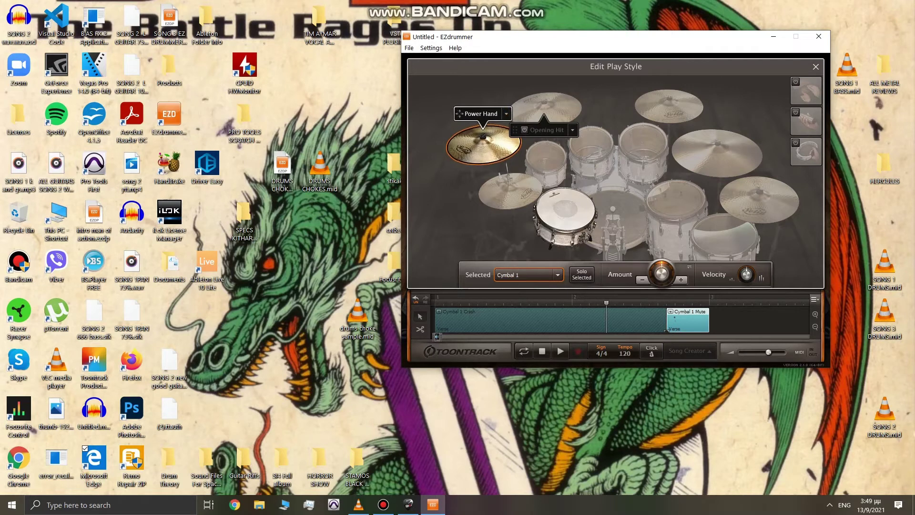
pyautogui.click(507, 113)
pyautogui.click(515, 143)
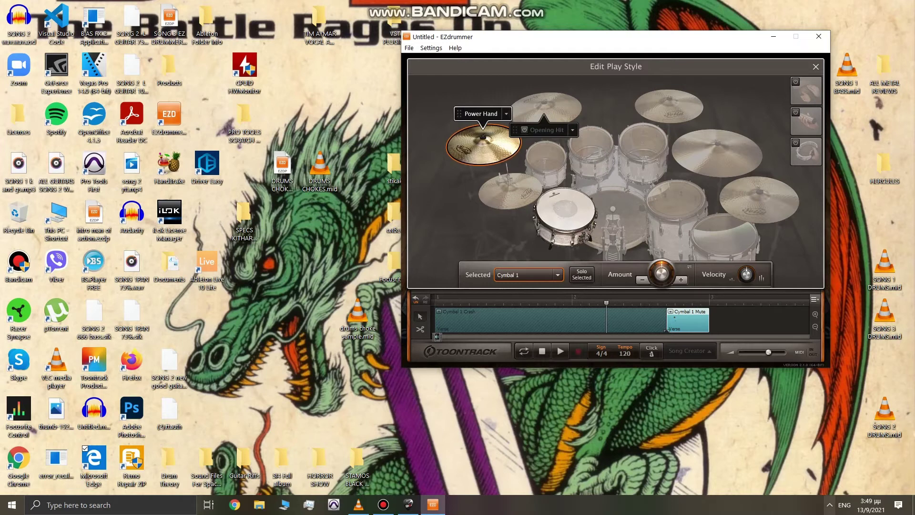
pyautogui.click(829, 505)
pyautogui.click(829, 504)
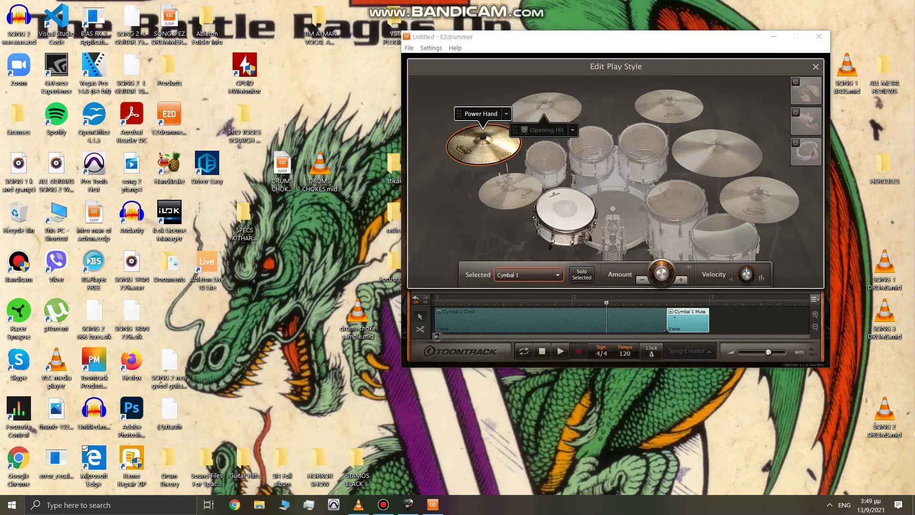
# Try the Velocity control for the muted hit, reselect Cymbal 1 and close the play style editor.
pyautogui.click(743, 244)
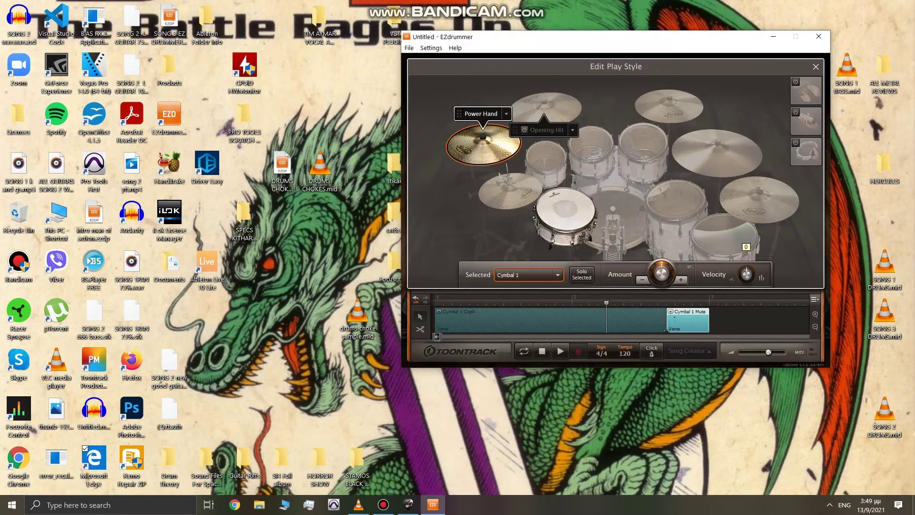
pyautogui.moveTo(746, 274); pyautogui.dragTo(743, 244)
pyautogui.click(717, 153)
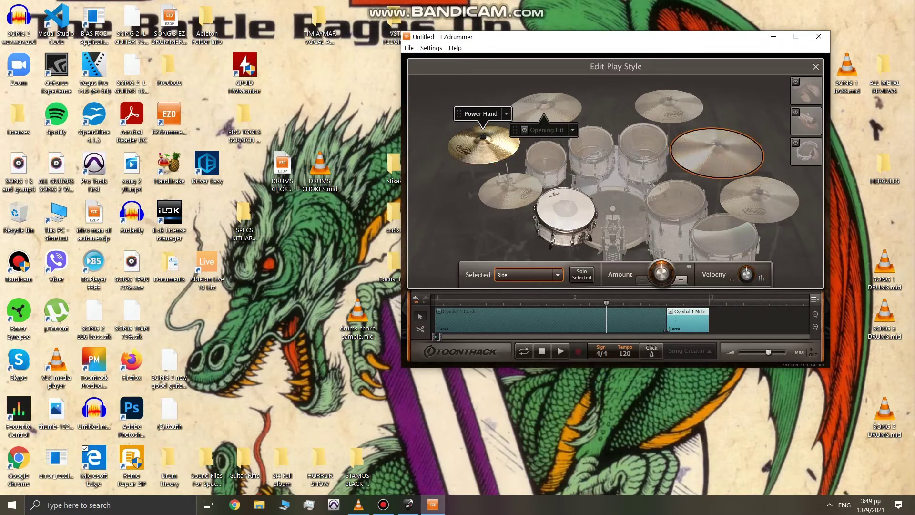
pyautogui.click(483, 145)
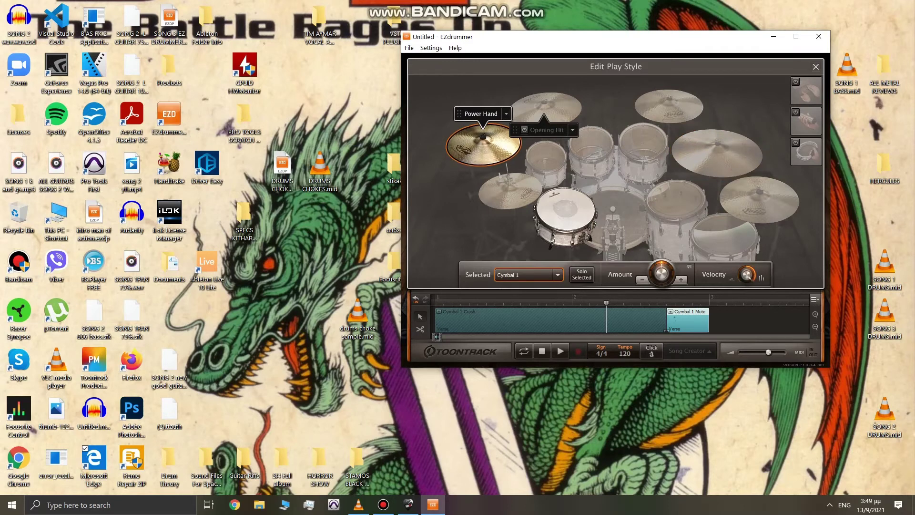
pyautogui.press('Escape')
# Play the song from its start to hear the muted cymbal at the end.
pyautogui.press('Return')
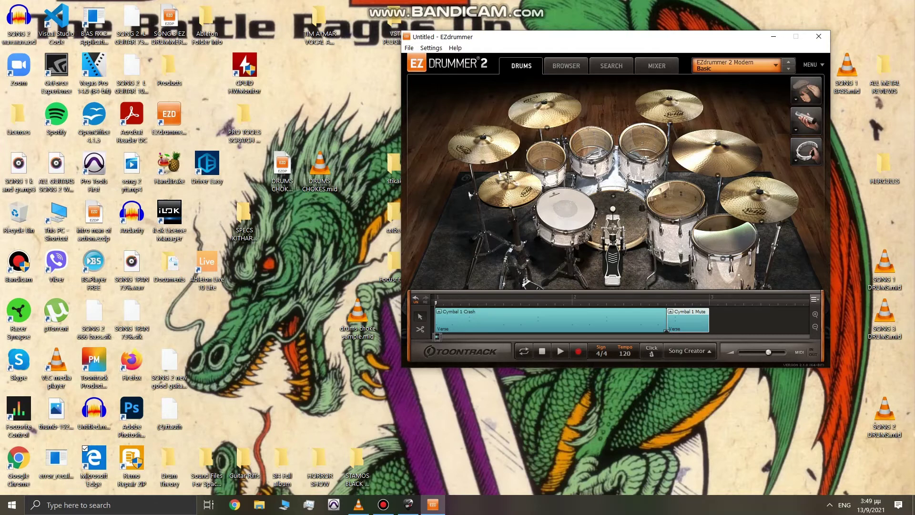
pyautogui.press('space')
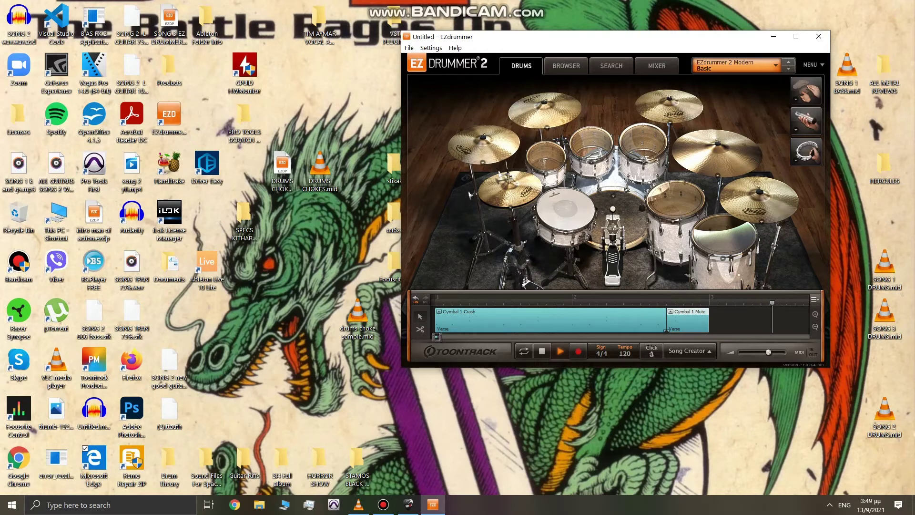
pyautogui.press('space')
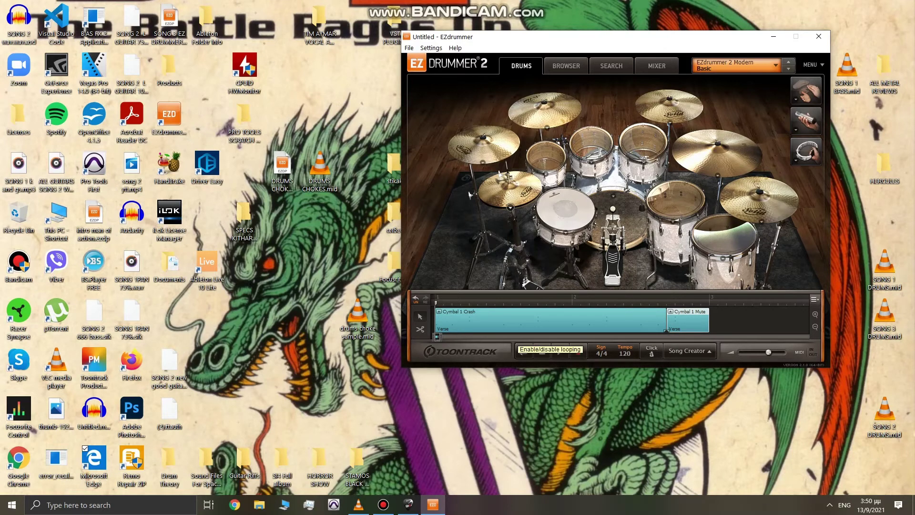
# Move the playhead to the last beat of bar 2, inside the short Cymbal 1 Mute block.
pyautogui.click(675, 302)
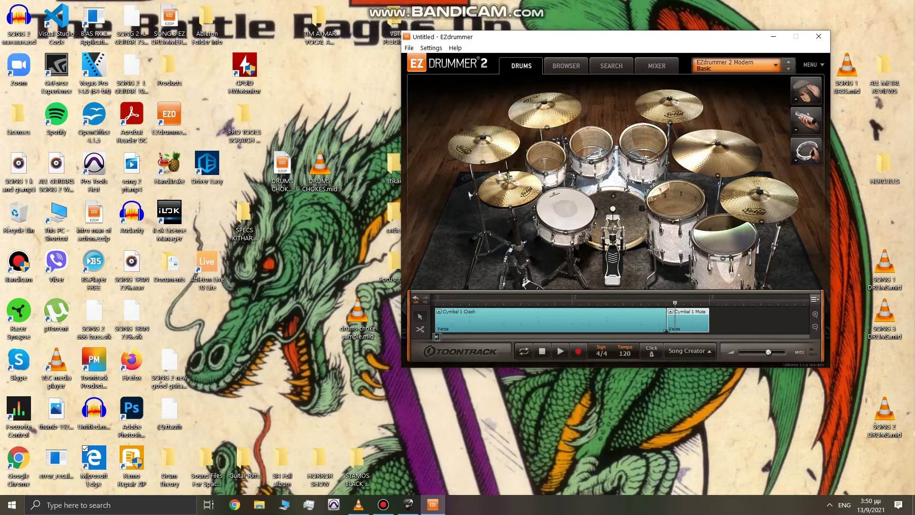
pyautogui.click(657, 303)
pyautogui.click(684, 302)
pyautogui.click(675, 302)
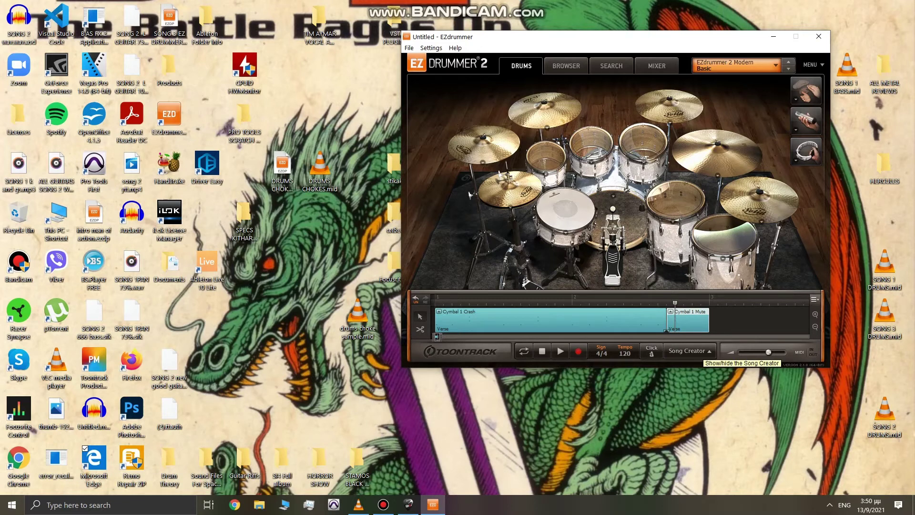
pyautogui.click(830, 505)
pyautogui.click(829, 505)
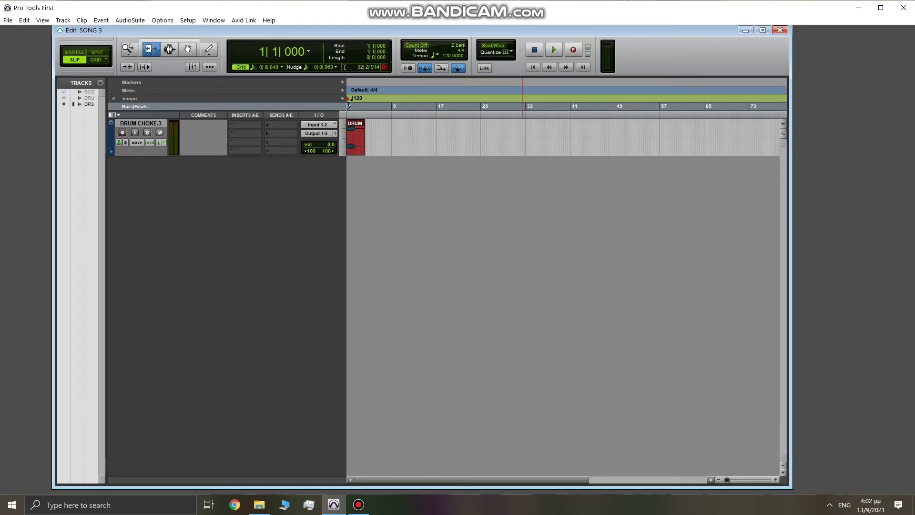
# Play the DRUM CHOKE.3 track twice from bar 1 in Pro Tools First to hear the final choke.
pyautogui.press('space')
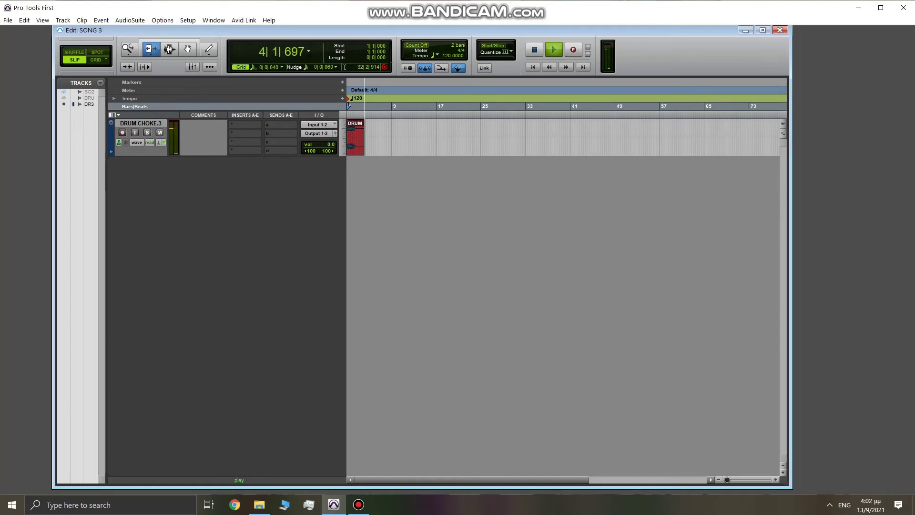
pyautogui.press('space')
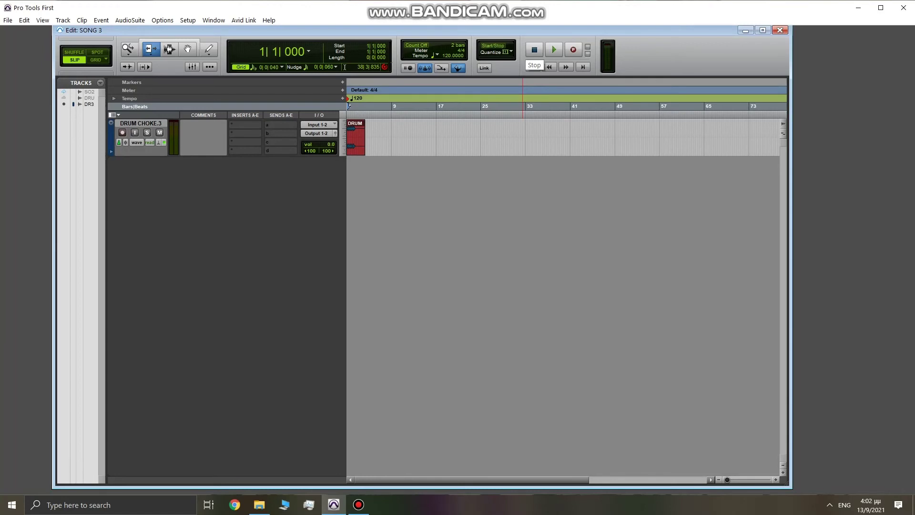
pyautogui.press('space')
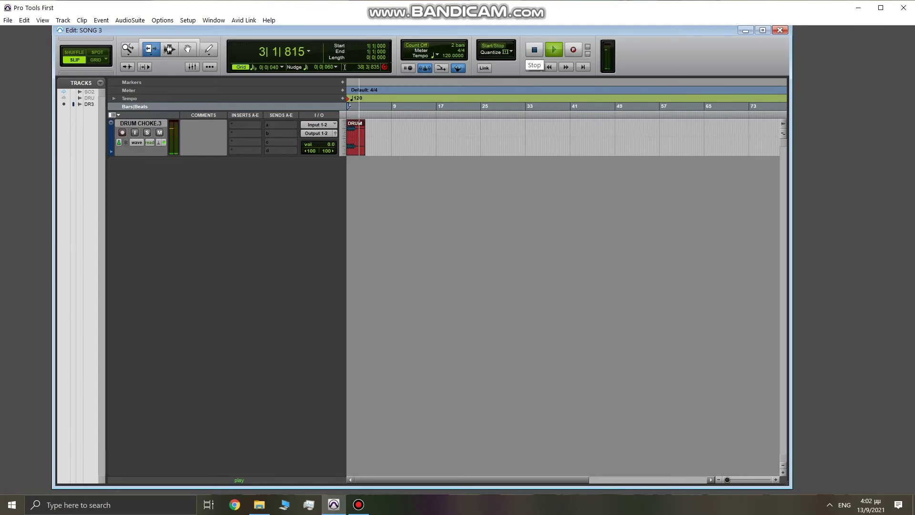
pyautogui.press('space')
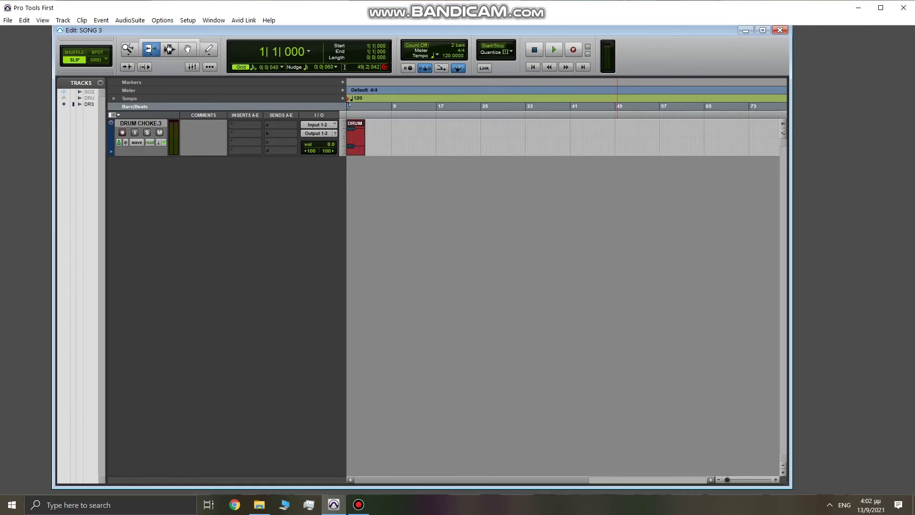
# Select the last cymbal hit in bar 2 of the DRUM CHOKE.3 clip and separate it into its own clip.
pyautogui.moveTo(726, 479); pyautogui.dragTo(730, 479)
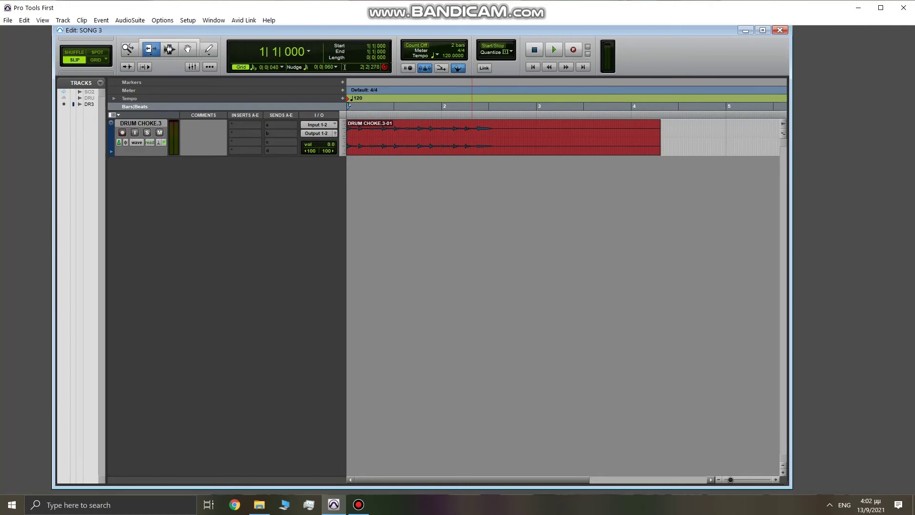
pyautogui.click(169, 49)
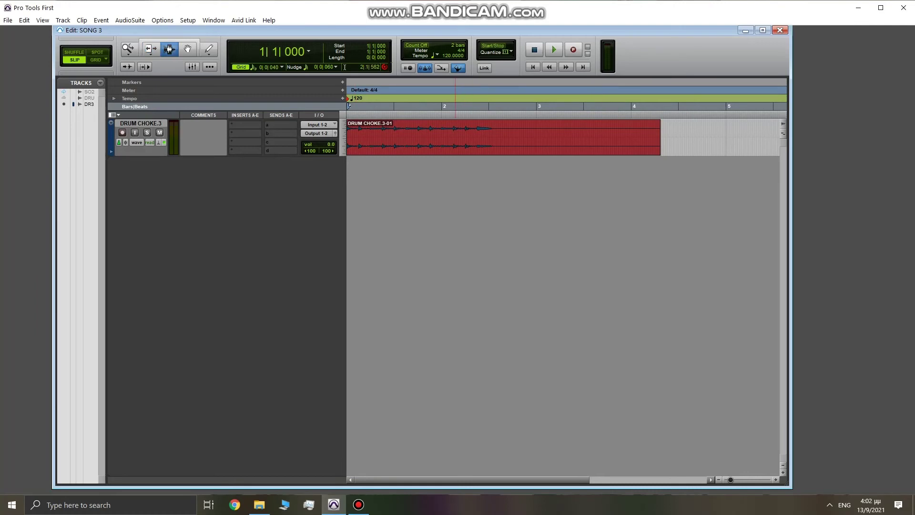
pyautogui.moveTo(474, 138); pyautogui.dragTo(495, 138)
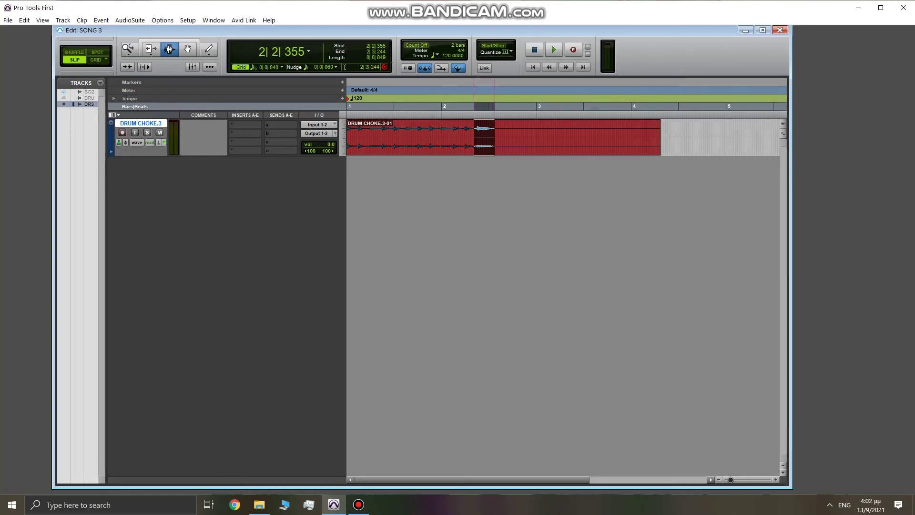
pyautogui.rightClick(485, 140)
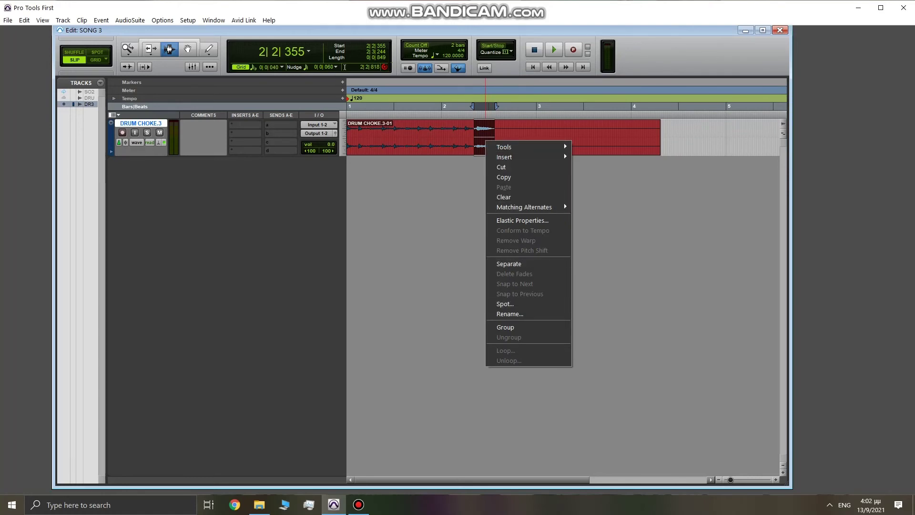
pyautogui.rightClick(481, 127)
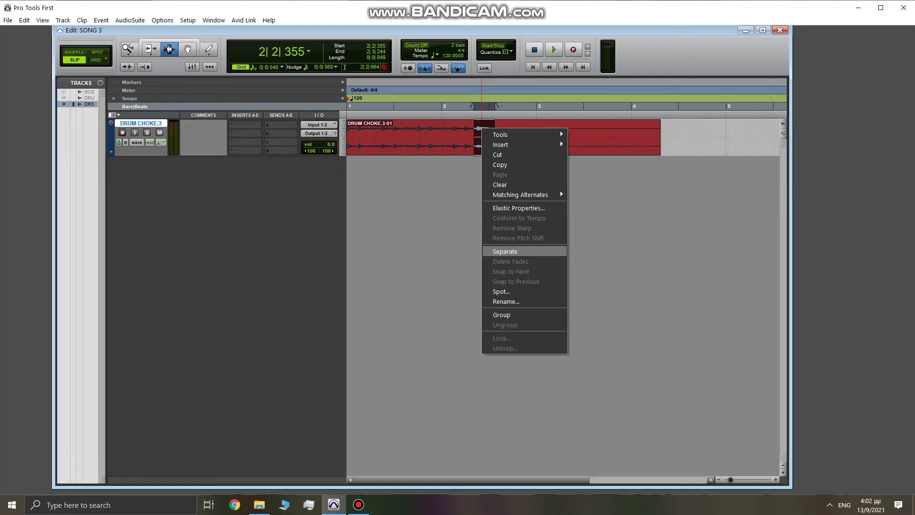
pyautogui.press('Return')
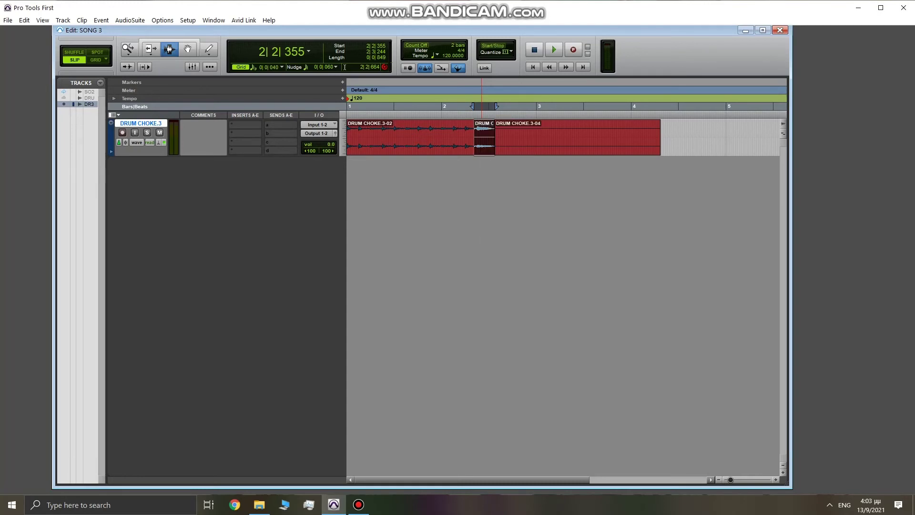
pyautogui.click(537, 105)
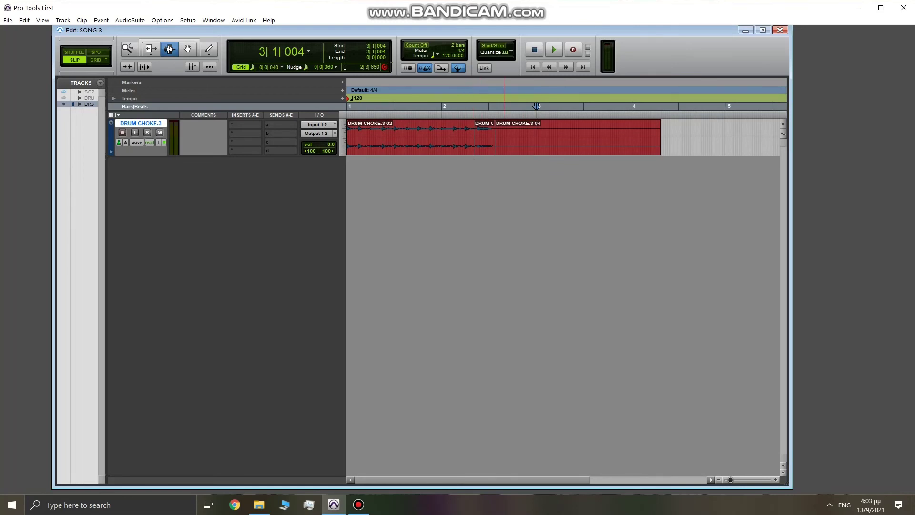
pyautogui.moveTo(353, 138); pyautogui.dragTo(394, 138)
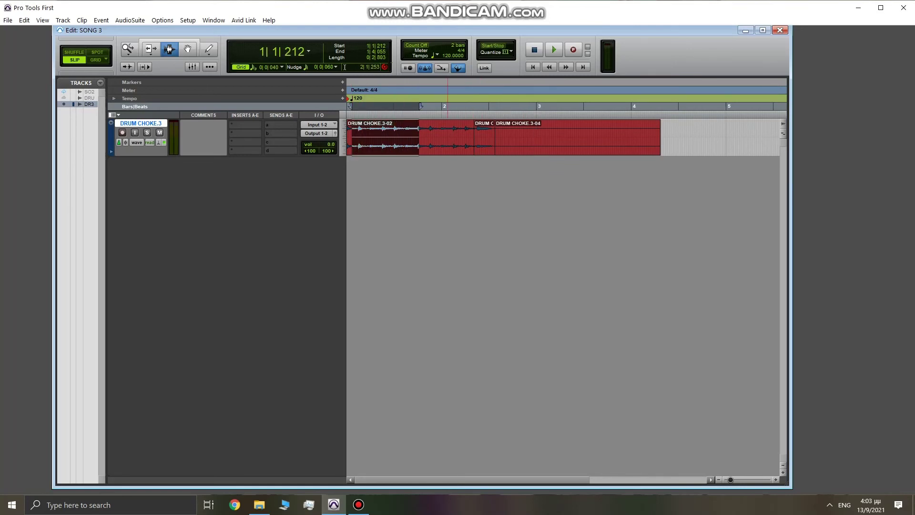
pyautogui.click(447, 106)
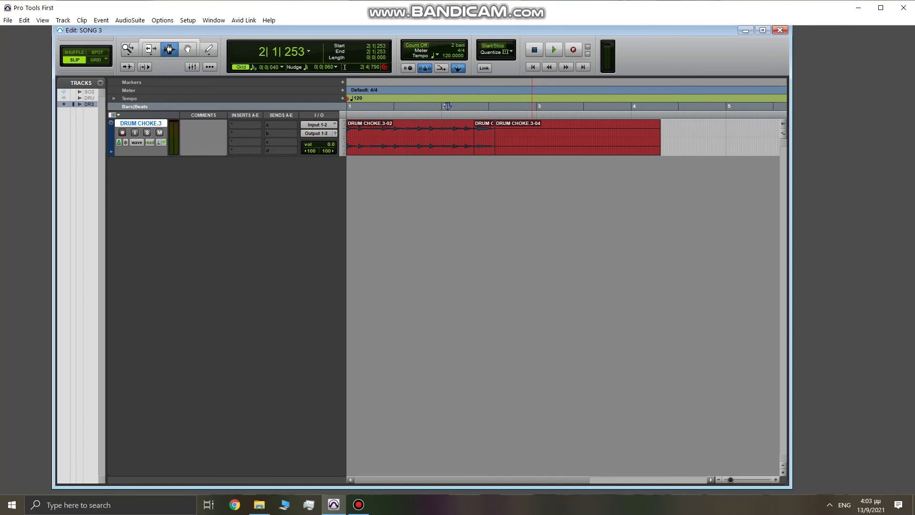
# Switch the DRUM CHOKE.3 track to its volume automation view and activate the Grabber tool.
pyautogui.click(137, 142)
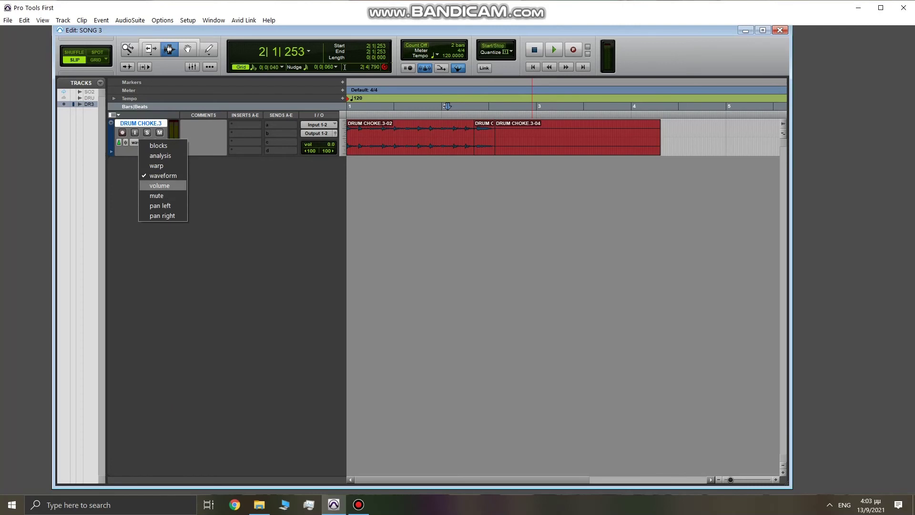
pyautogui.click(159, 186)
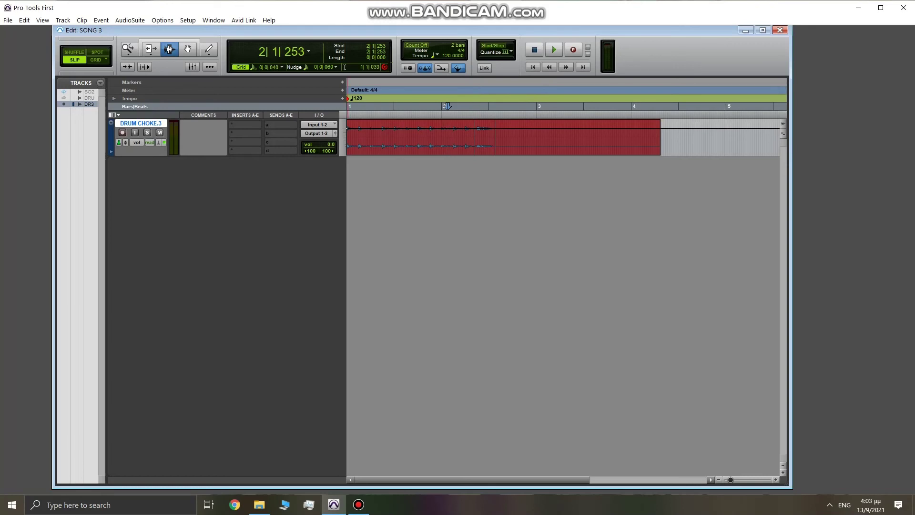
pyautogui.press('F8')
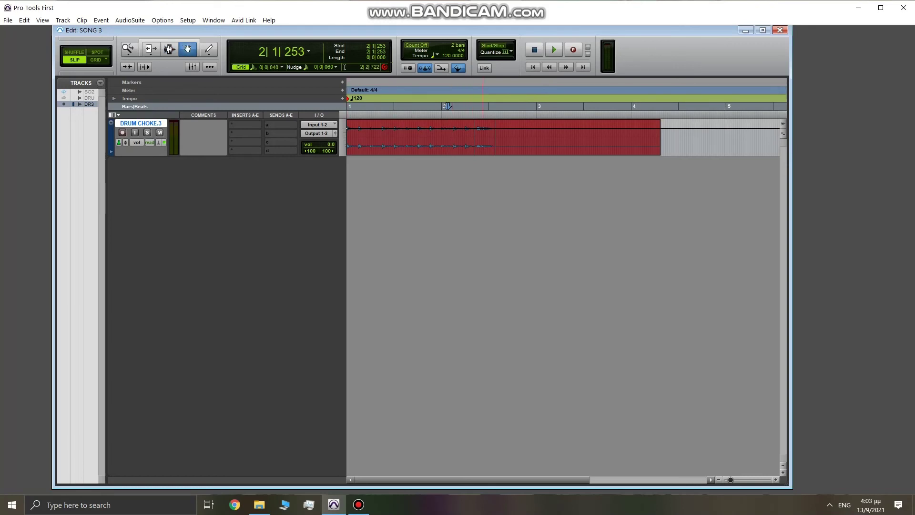
# Add a volume breakpoint on the separated choke hit and lower it to about -2 dB.
pyautogui.click(447, 106)
pyautogui.moveTo(484, 128); pyautogui.dragTo(482, 127)
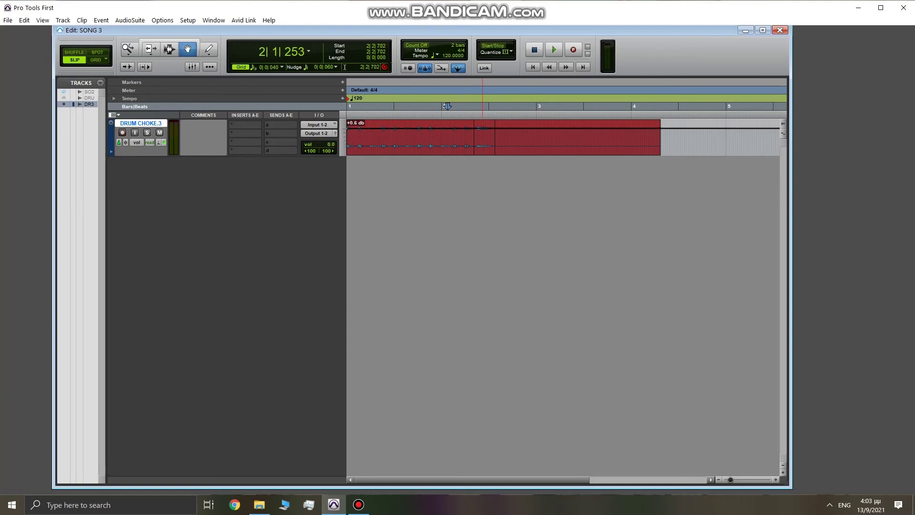
pyautogui.click(447, 105)
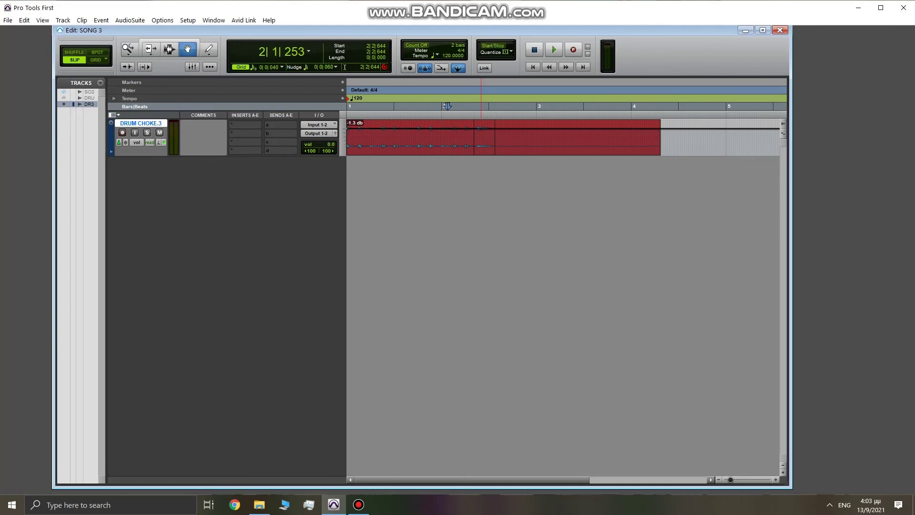
pyautogui.click(447, 105)
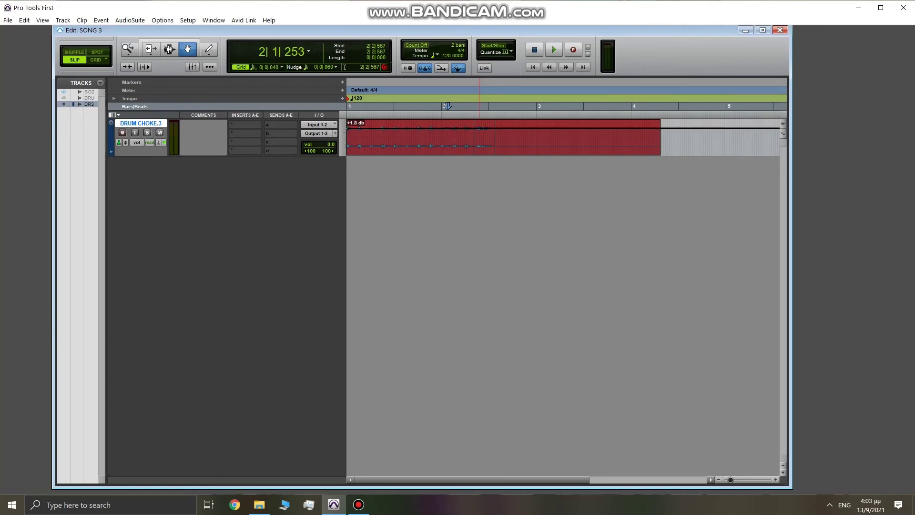
pyautogui.moveTo(479, 127); pyautogui.dragTo(478, 129)
pyautogui.click(447, 106)
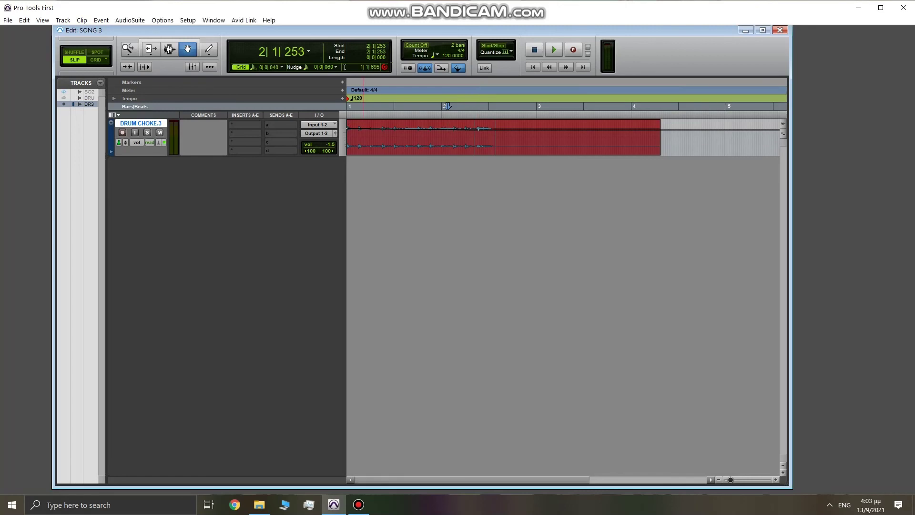
# Return the playhead to bar 1 and play the drums to hear the volume change, stopping after the choke.
pyautogui.click(377, 106)
pyautogui.press('Return')
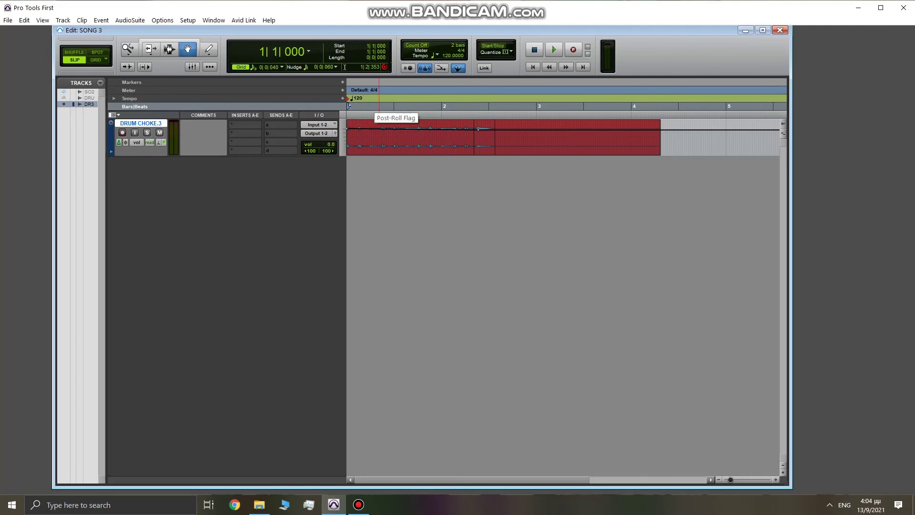
pyautogui.press('space')
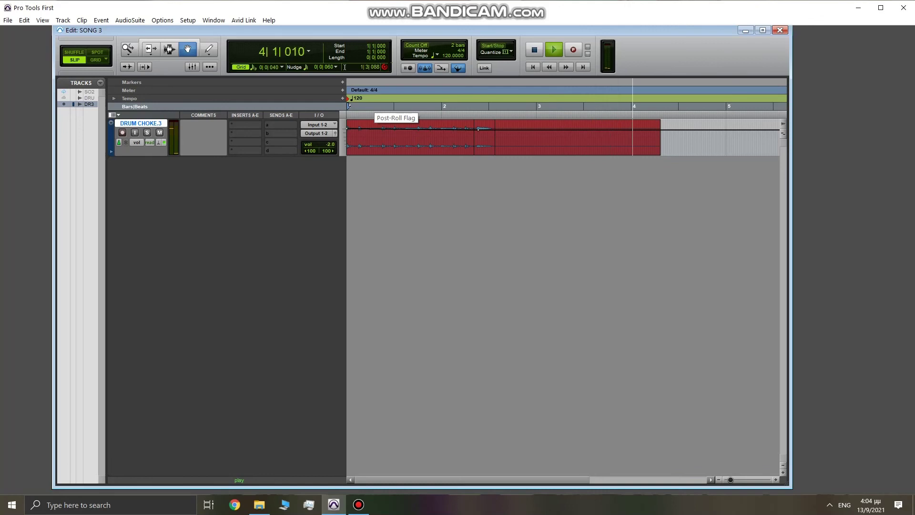
pyautogui.click(534, 49)
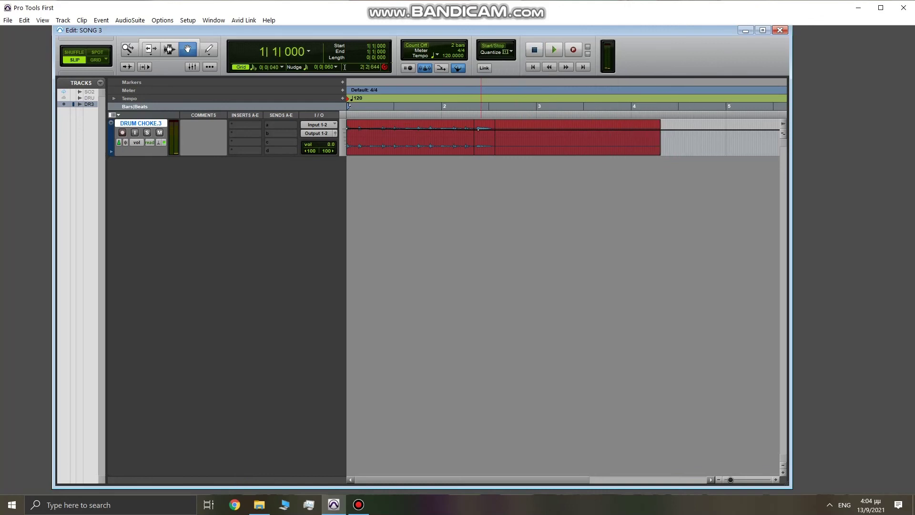
# Add two volume breakpoints just before the choke hit to keep the earlier level, and pull the breakpoint on the hit further down.
pyautogui.moveTo(478, 129); pyautogui.dragTo(460, 128)
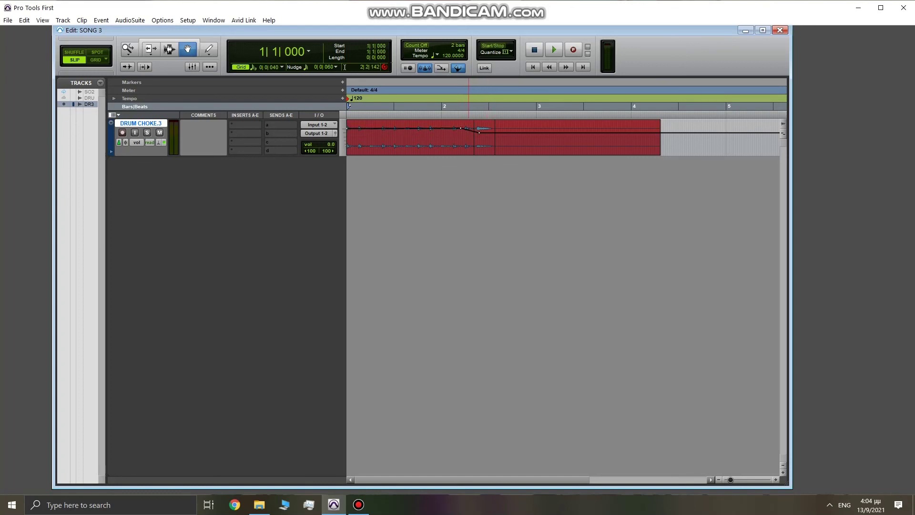
pyautogui.moveTo(470, 130); pyautogui.dragTo(467, 127)
pyautogui.click(467, 128)
pyautogui.moveTo(479, 132); pyautogui.dragTo(479, 133)
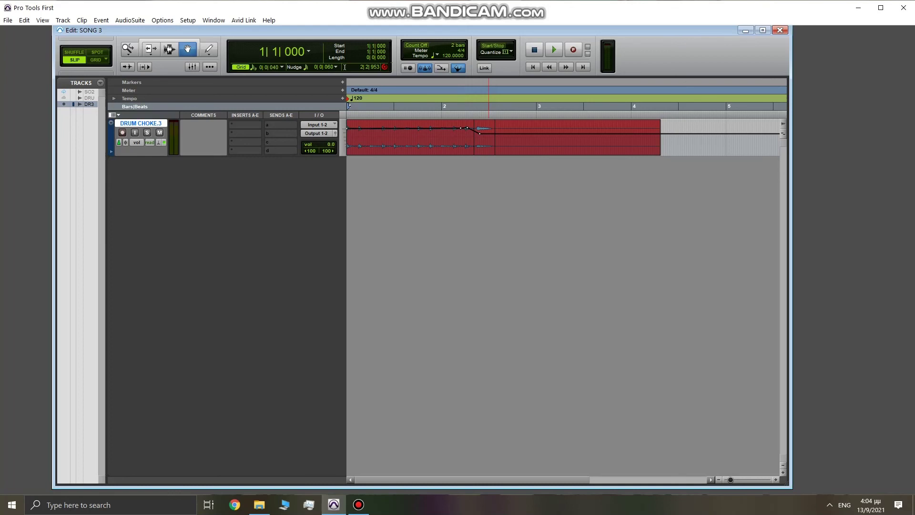
# Play the track from bar 1 to check the choke's volume dip, and stop playback.
pyautogui.press('space')
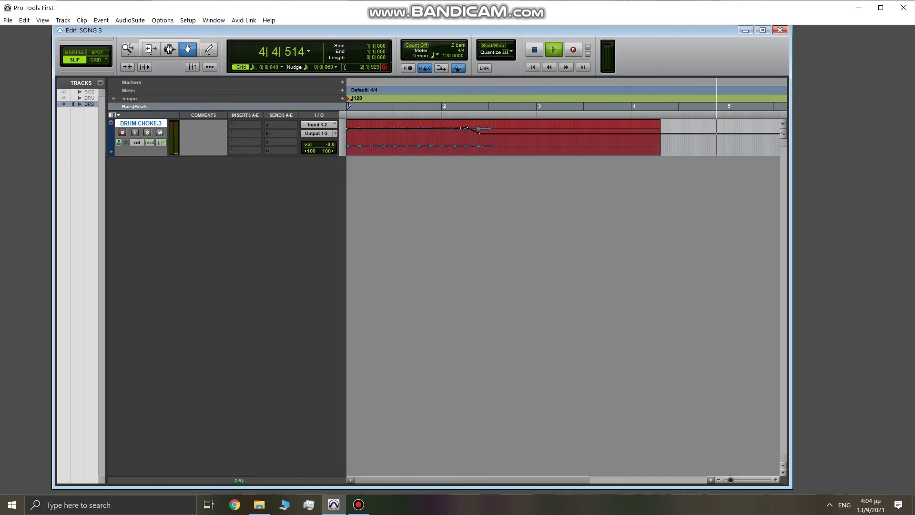
pyautogui.press('space')
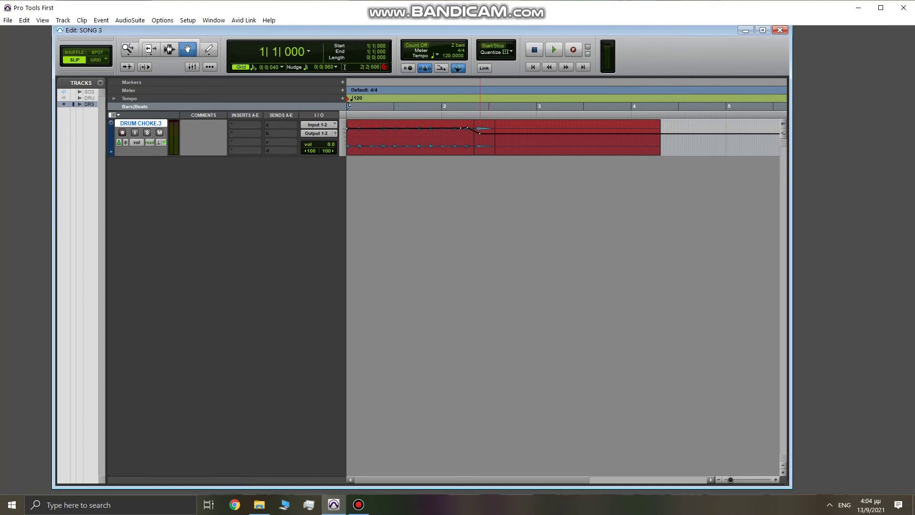
pyautogui.click(358, 505)
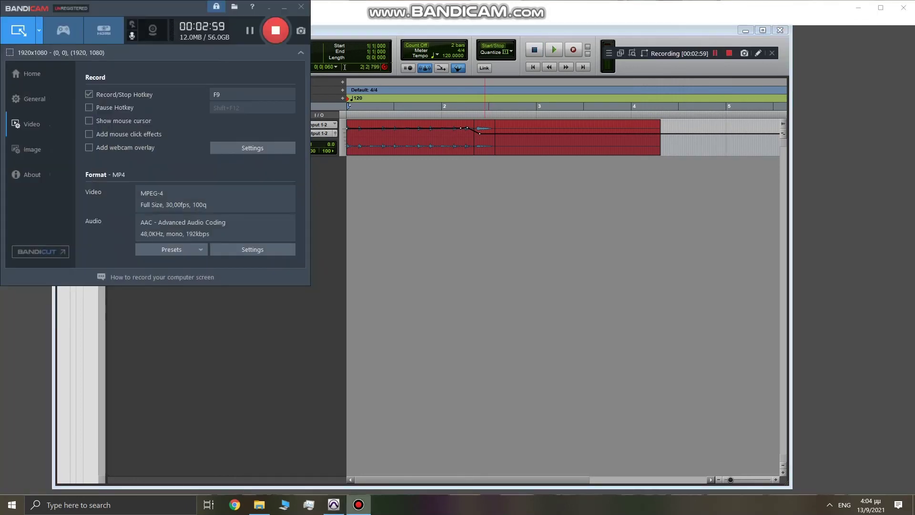